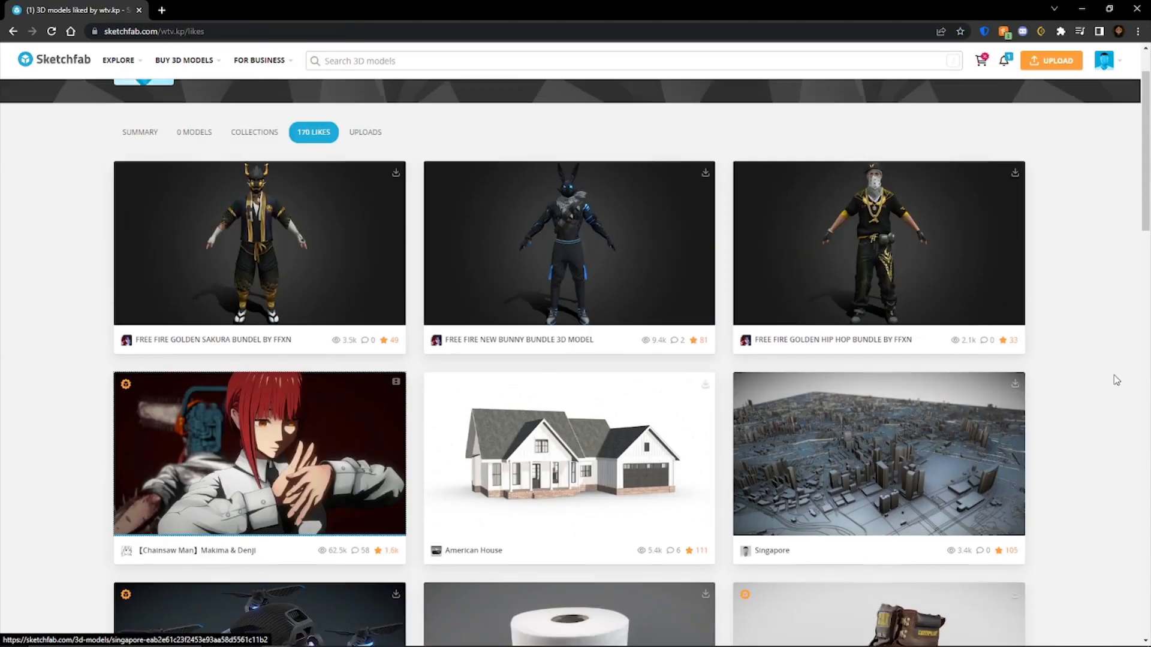
- Open the FREE FIRE NEW BUNNY BUNDLE 3D MODEL page from the liked models
{"action": "scroll", "coordinate": [1108, 372], "scroll_direction": "up", "scroll_amount": 1}
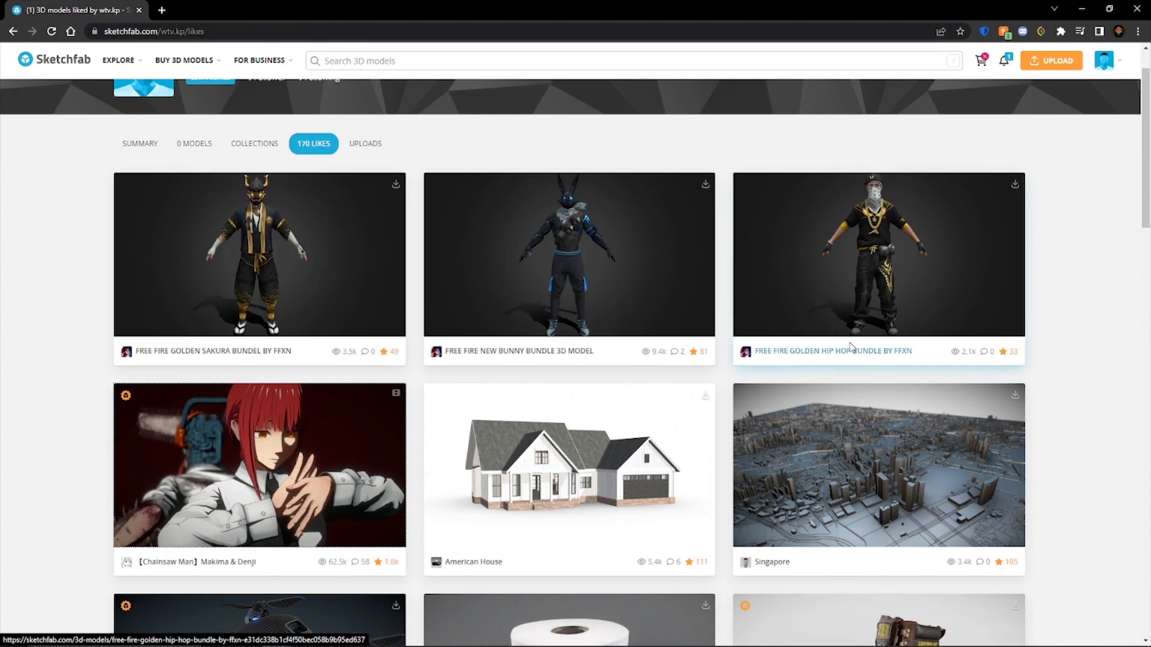
{"action": "left_click", "coordinate": [565, 240]}
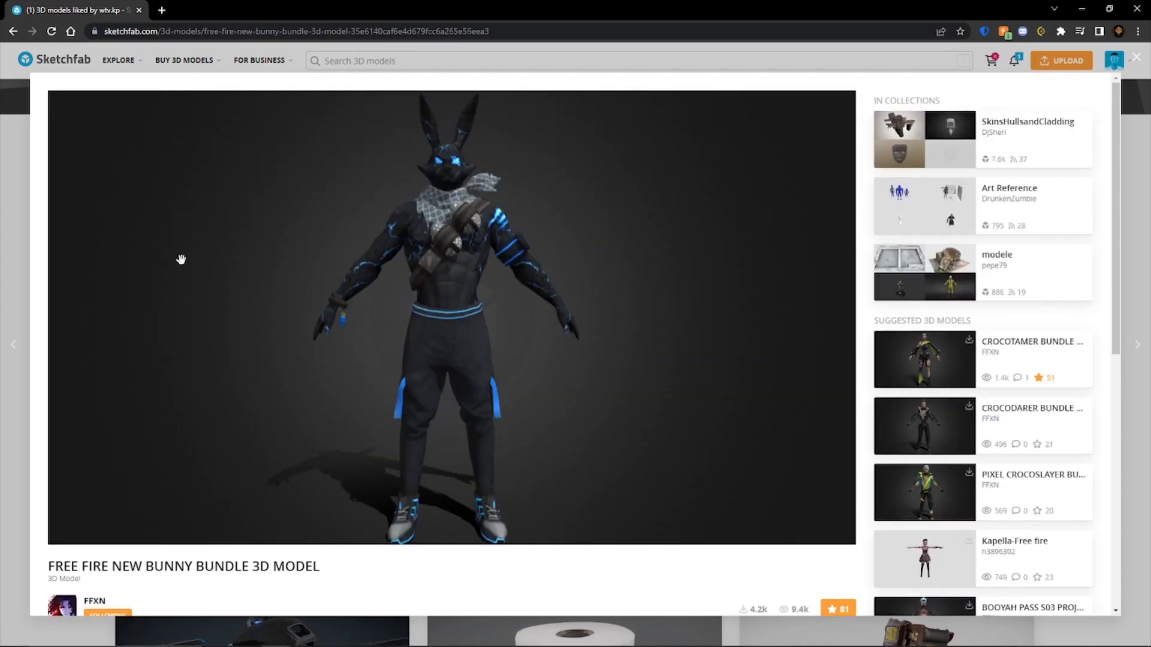
- Search Sketchfab for "characters" and browse the resulting 3D models
{"action": "left_click", "coordinate": [423, 61]}
{"action": "type", "text": "char"}
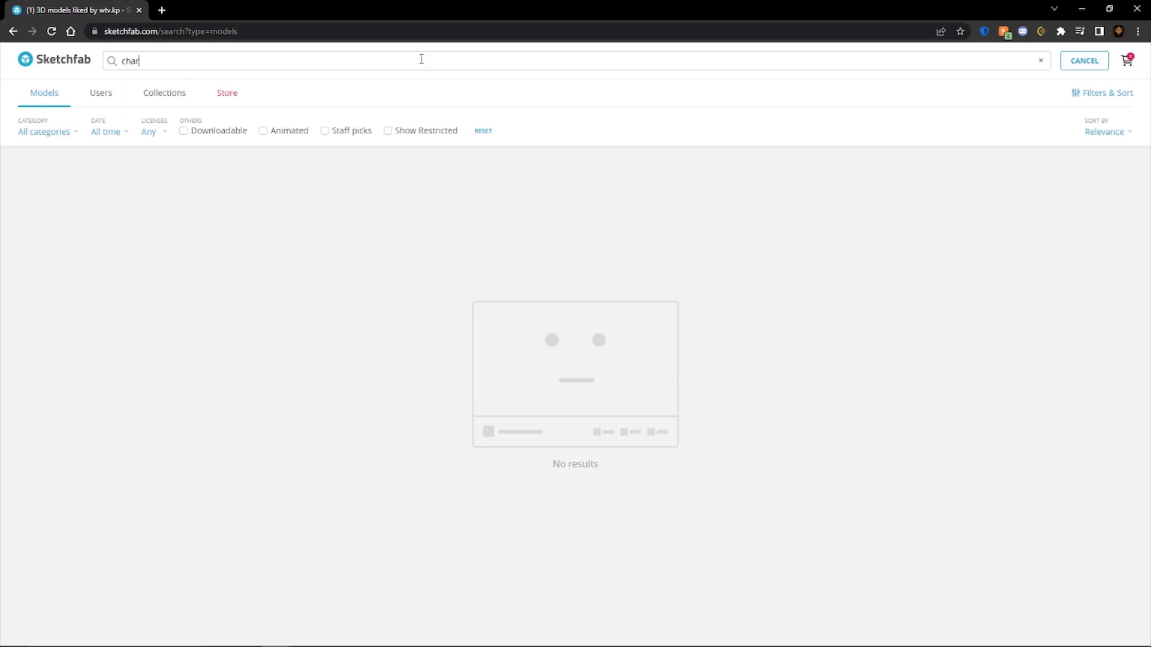
{"action": "type", "text": "acters"}
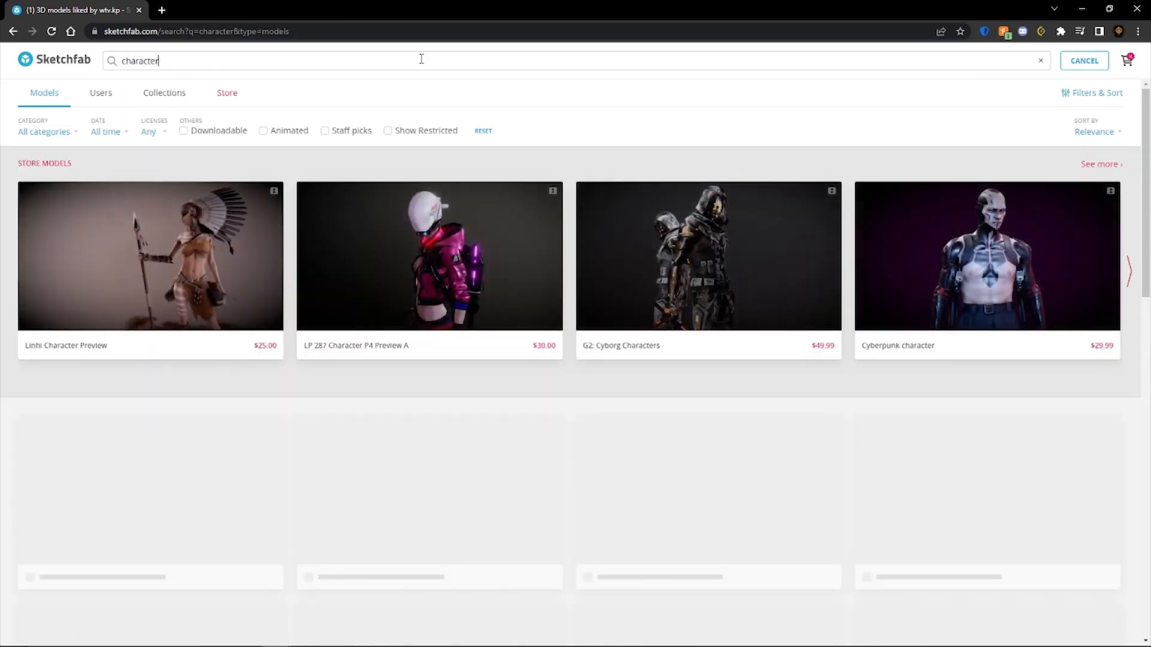
{"action": "scroll", "coordinate": [336, 232], "scroll_direction": "down", "scroll_amount": 1}
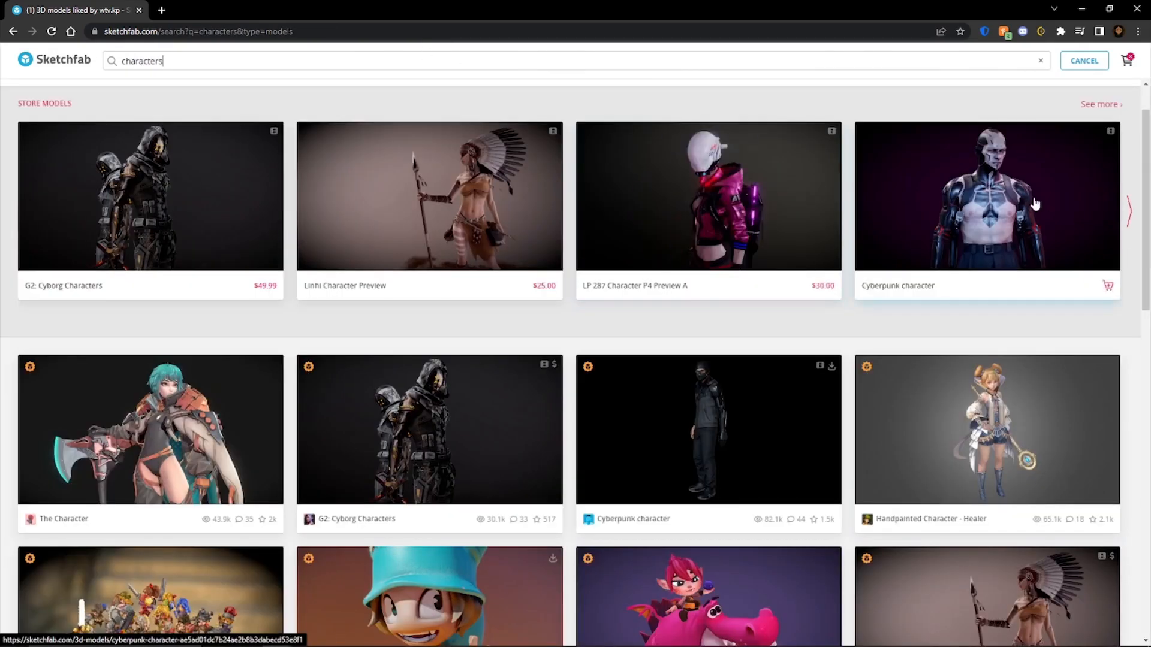
{"action": "scroll", "coordinate": [1012, 391], "scroll_direction": "down", "scroll_amount": 2}
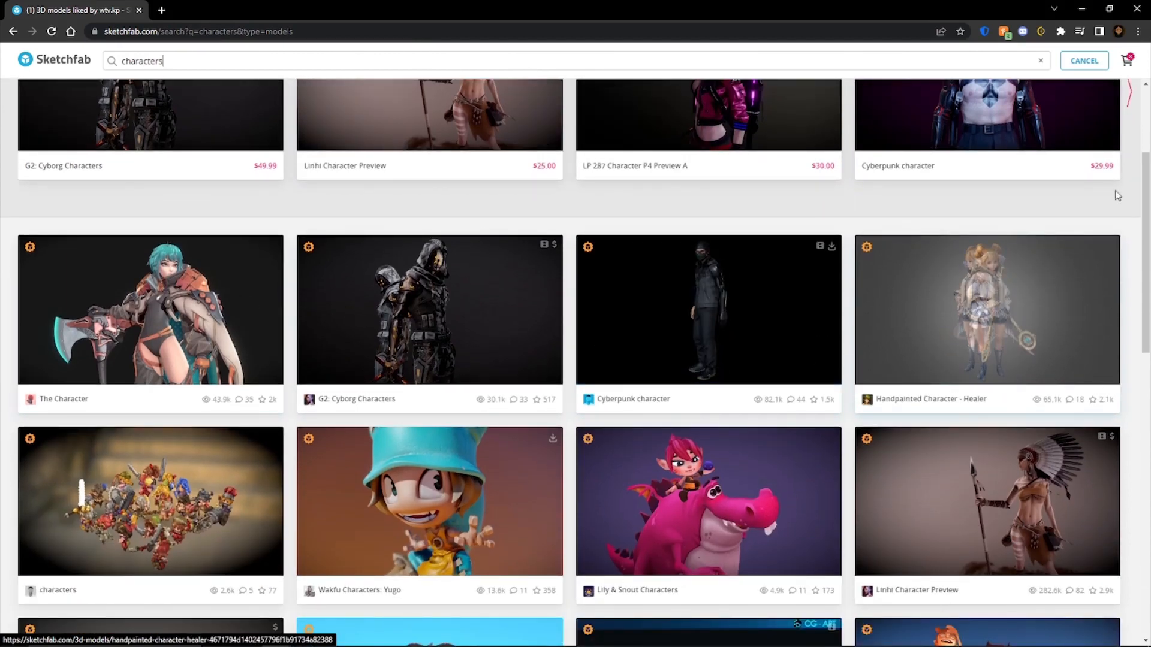
- Return to the FREE FIRE NEW BUNNY BUNDLE 3D MODEL page and download the model
{"action": "left_click", "coordinate": [694, 337]}
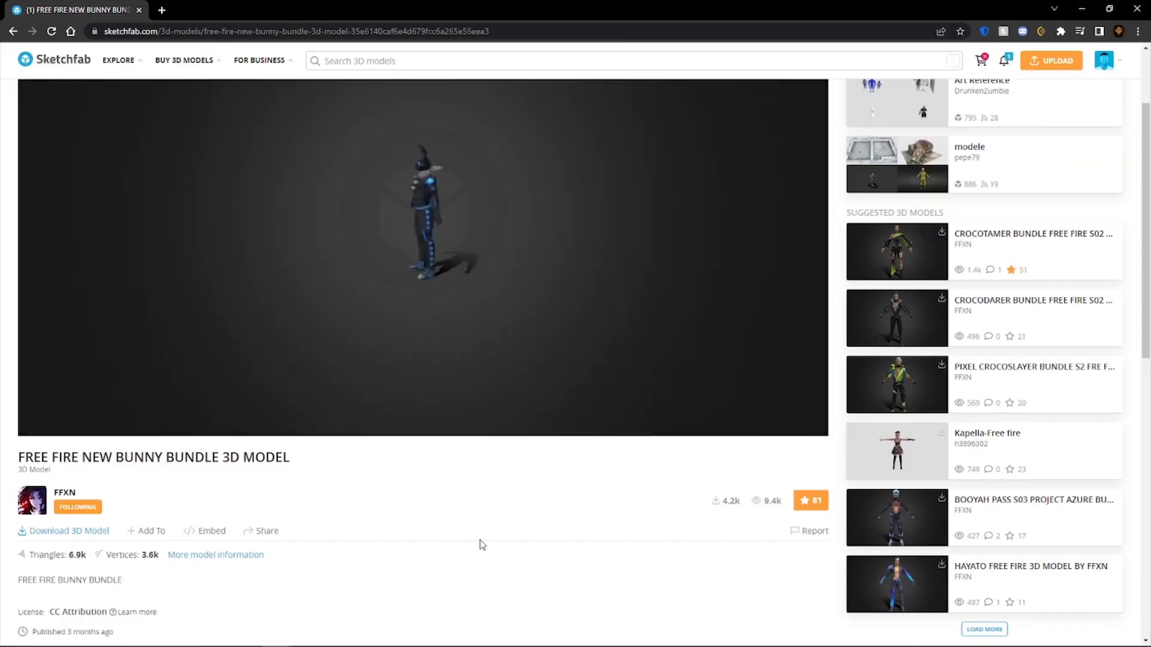
{"action": "left_click", "coordinate": [63, 470]}
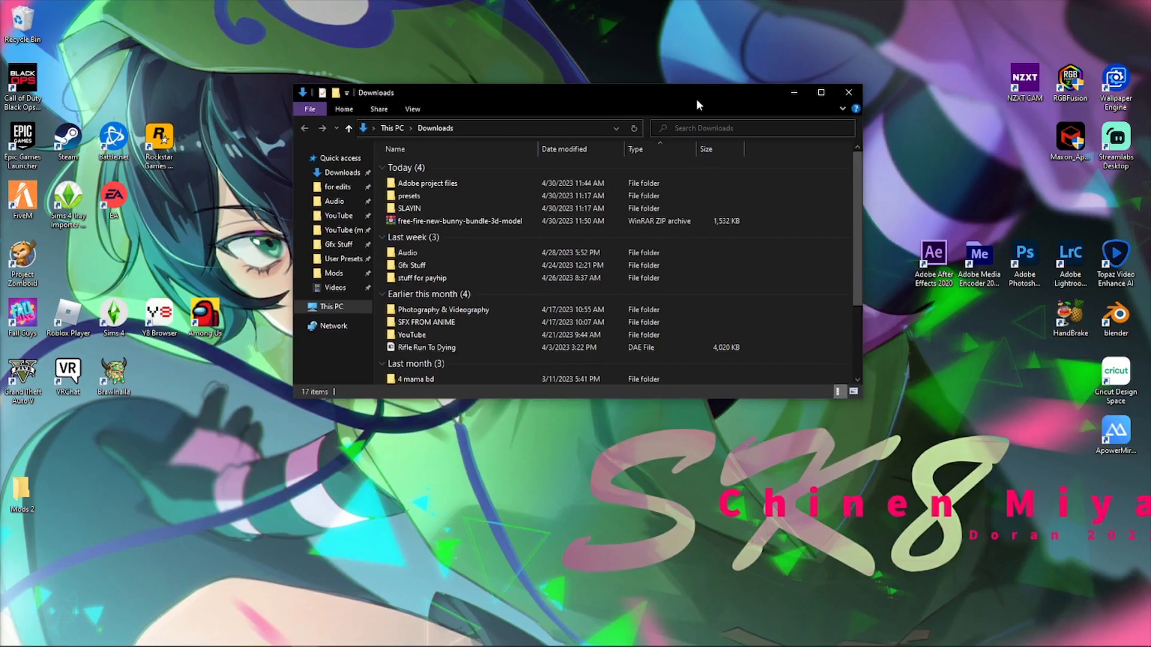
- Extract the free-fire-new-bunny-bundle-3d-model archive into the Downloads folder and delete the original archive
{"action": "left_click_drag", "start_coordinate": [695, 98], "coordinate": [697, 166]}
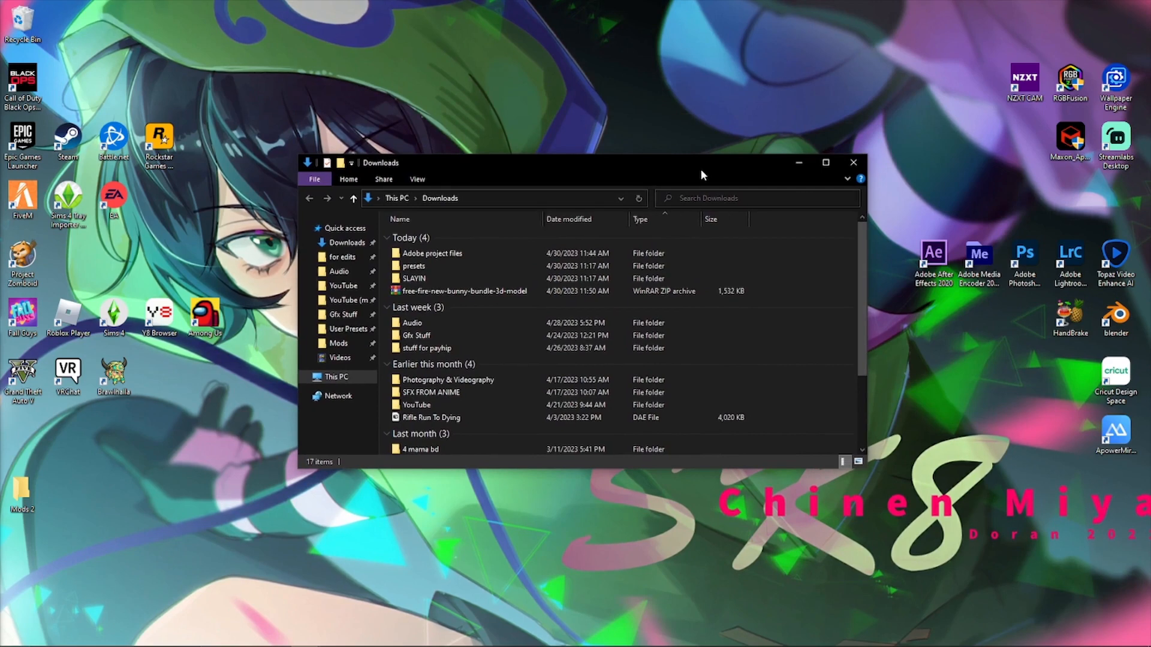
{"action": "right_click", "coordinate": [453, 290]}
{"action": "left_click", "coordinate": [479, 338]}
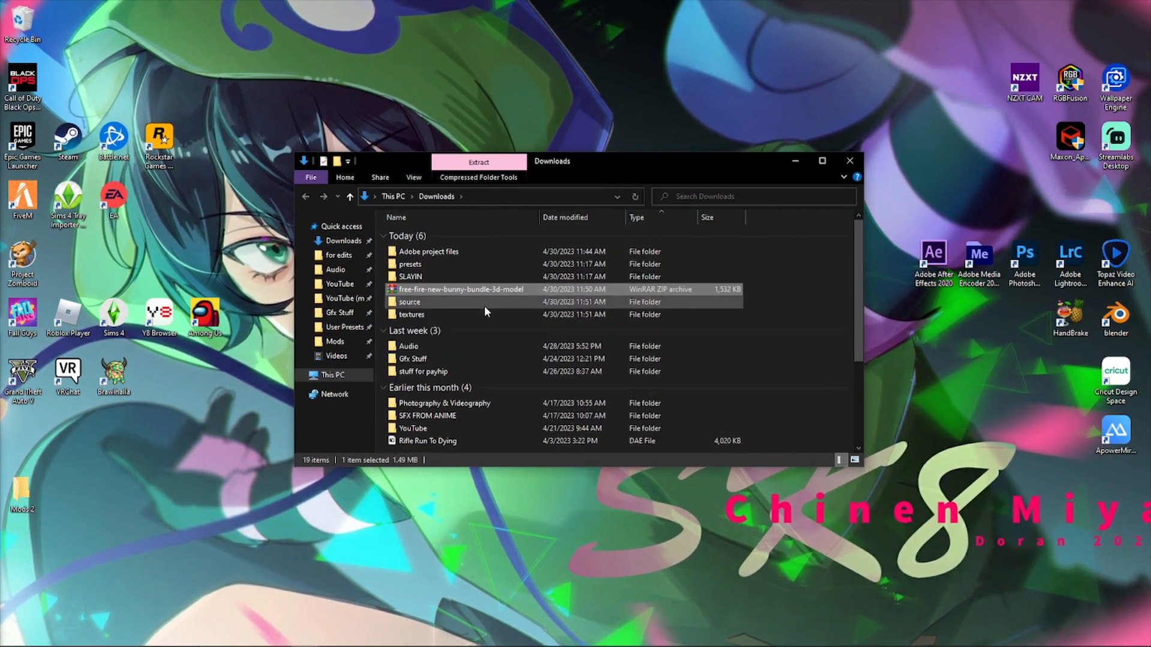
{"action": "right_click", "coordinate": [461, 290]}
{"action": "left_click", "coordinate": [487, 500]}
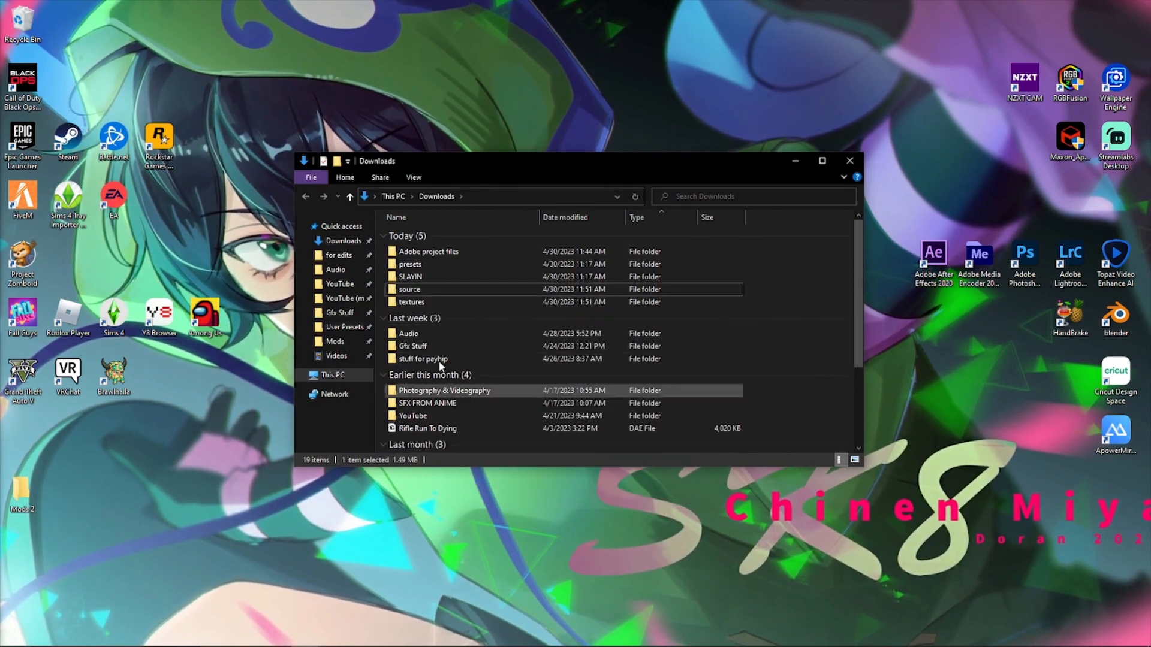
{"action": "left_click", "coordinate": [424, 302]}
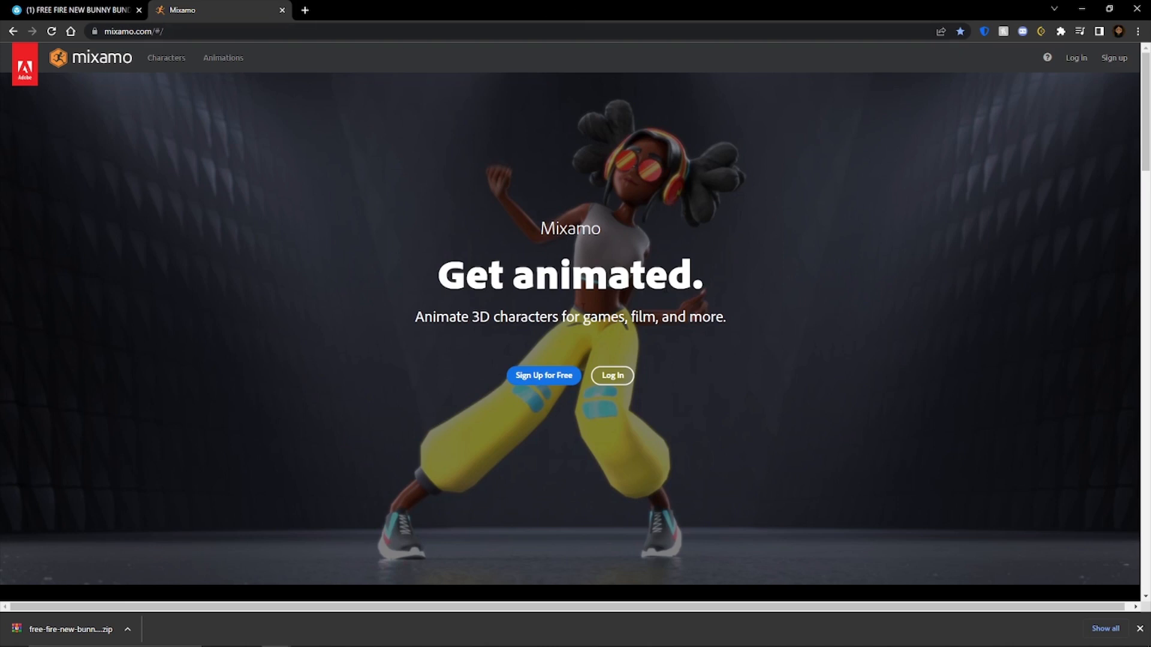
- Log in to Mixamo and upload the bunny model as a character for auto-rigging
{"action": "left_click", "coordinate": [607, 383]}
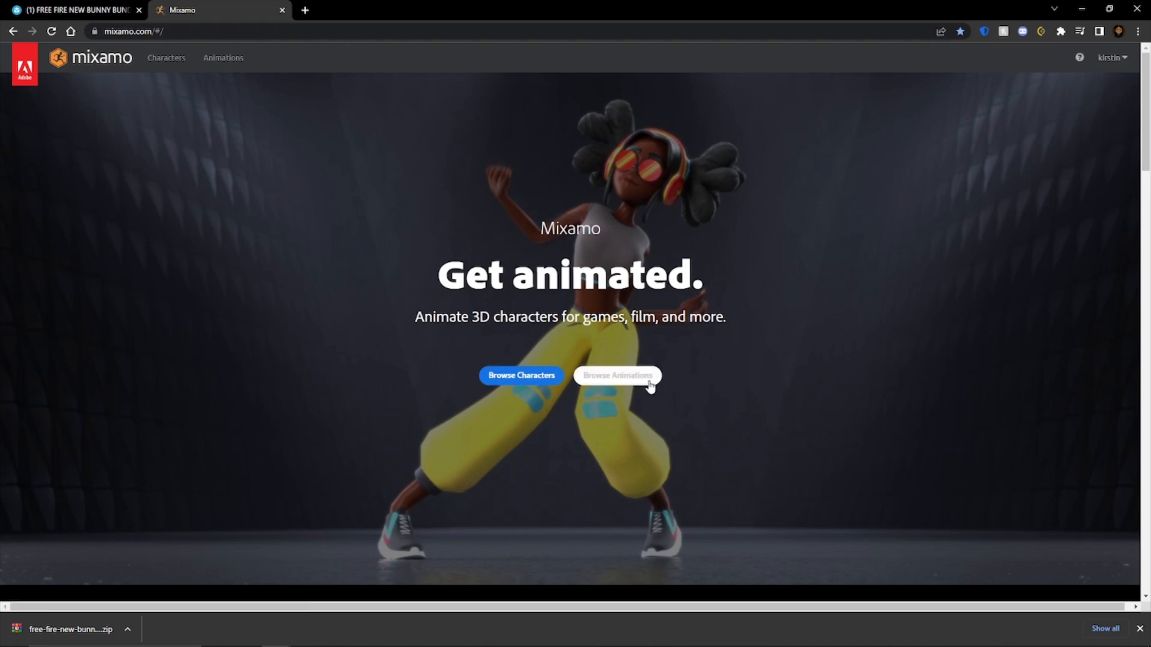
{"action": "left_click", "coordinate": [649, 380]}
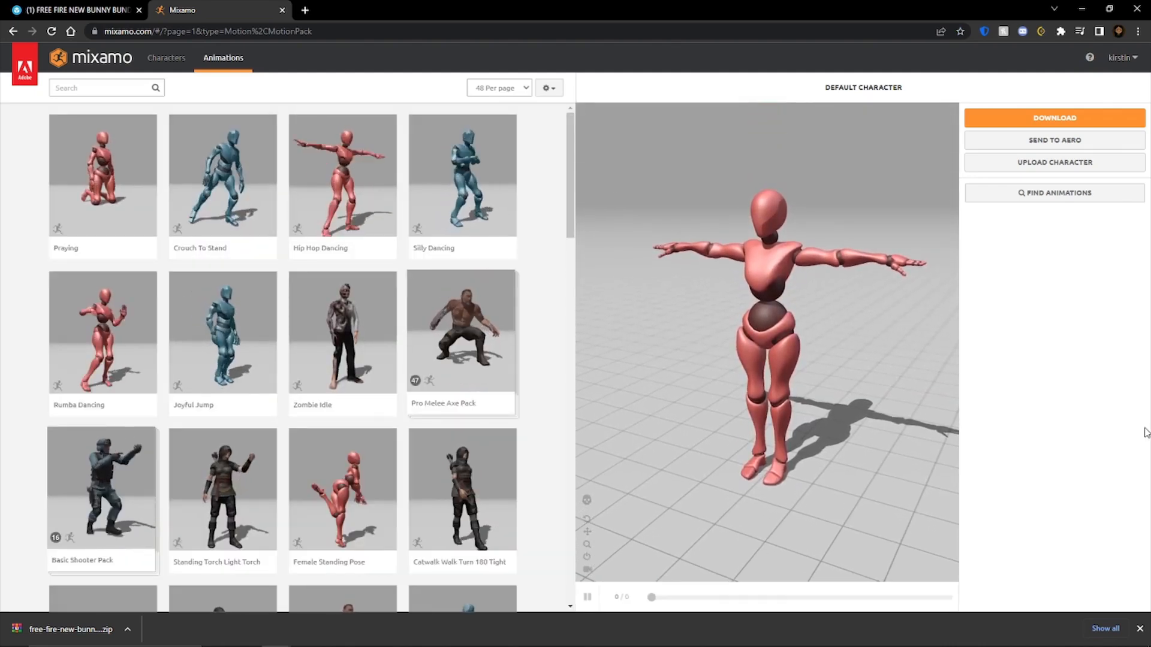
{"action": "left_click", "coordinate": [1054, 162]}
{"action": "key", "text": "alt+Tab"}
{"action": "left_click_drag", "start_coordinate": [648, 104], "coordinate": [411, 372]}
{"action": "left_click", "coordinate": [827, 445]}
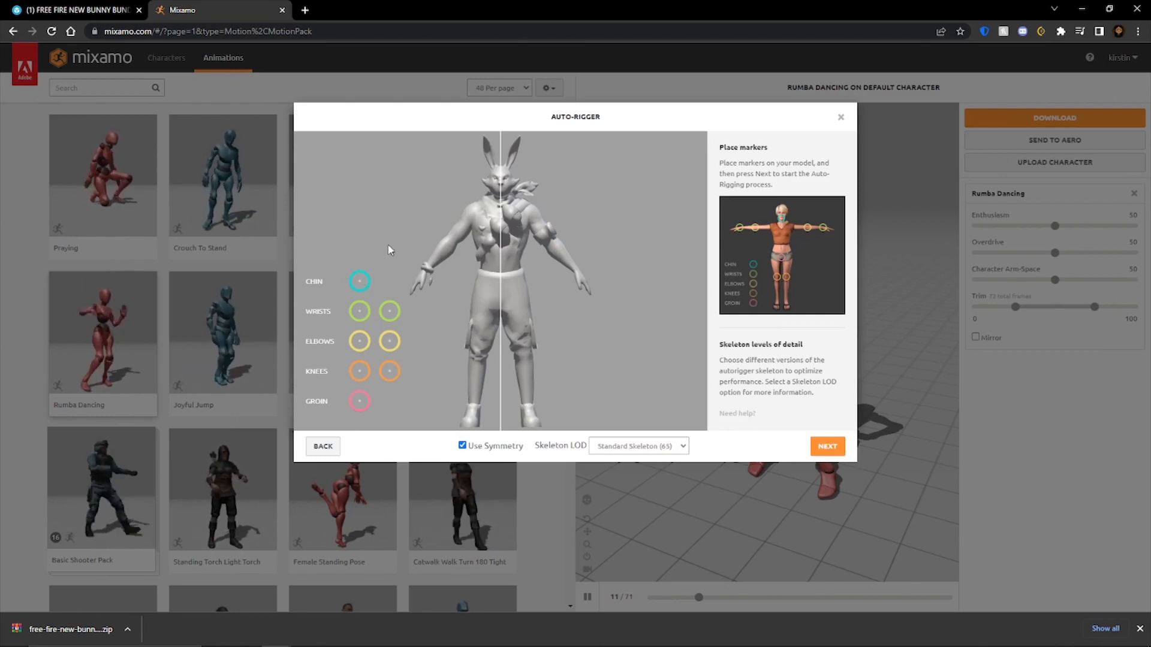
- Place the chin, wrist, elbow, knee and groin markers symmetrically on the bunny character and accept the auto-rigged result
{"action": "left_click_drag", "start_coordinate": [360, 281], "coordinate": [500, 189]}
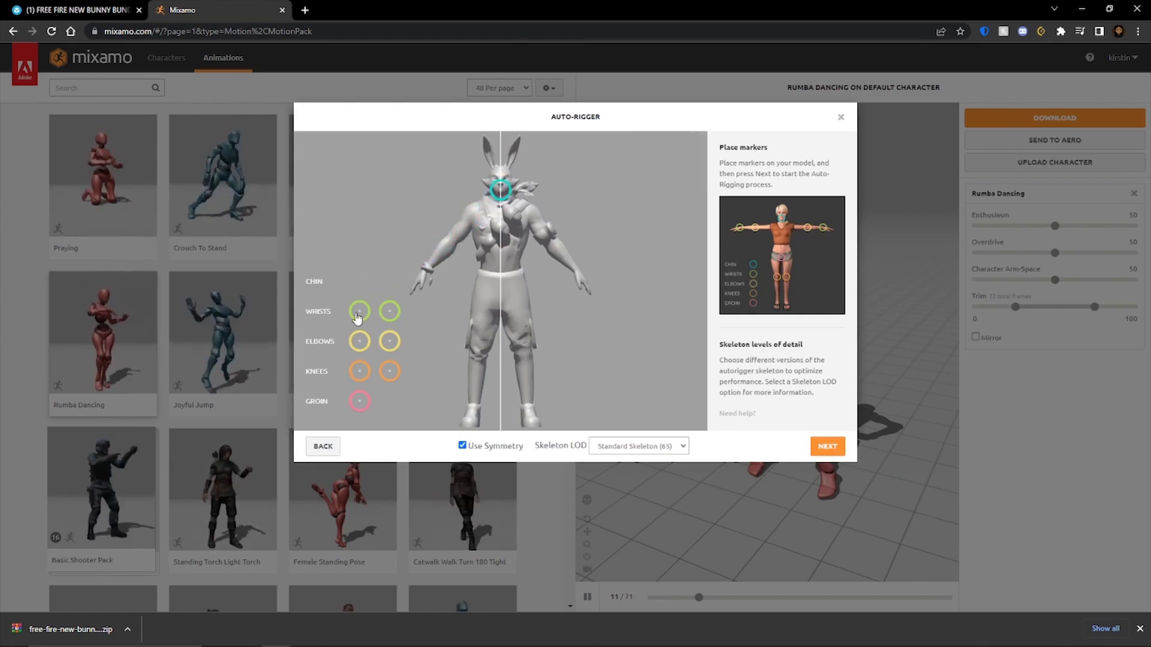
{"action": "left_click_drag", "start_coordinate": [358, 316], "coordinate": [428, 266]}
{"action": "left_click_drag", "start_coordinate": [359, 341], "coordinate": [452, 241]}
{"action": "left_click_drag", "start_coordinate": [360, 371], "coordinate": [473, 345]}
{"action": "left_click_drag", "start_coordinate": [359, 401], "coordinate": [498, 317]}
{"action": "left_click", "coordinate": [832, 443]}
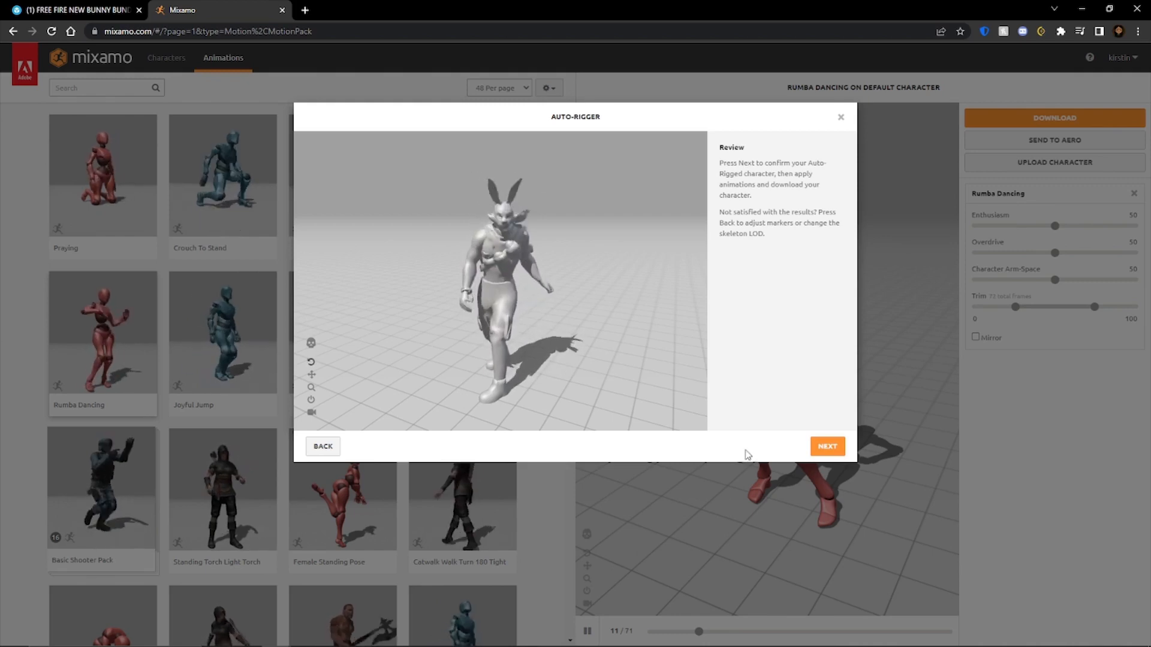
{"action": "left_click", "coordinate": [830, 453]}
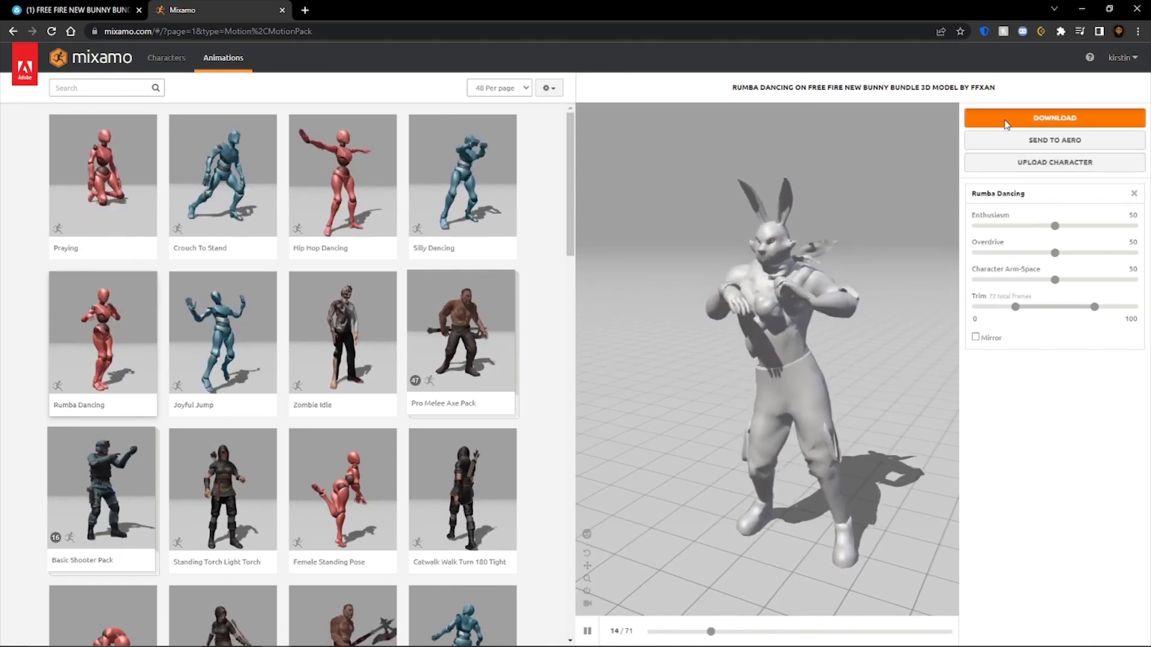
- Download the Rumba Dancing bunny character as FBX Binary with skin at 60 frames per second
{"action": "left_click", "coordinate": [1006, 121]}
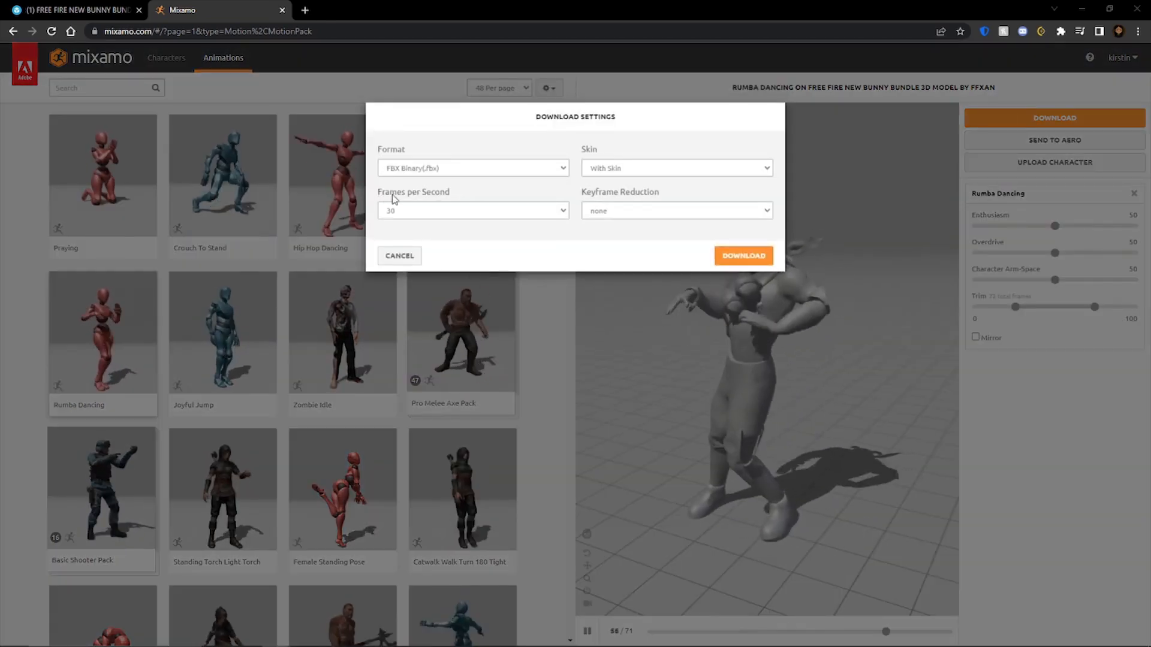
{"action": "left_click", "coordinate": [412, 213]}
{"action": "left_click", "coordinate": [421, 233]}
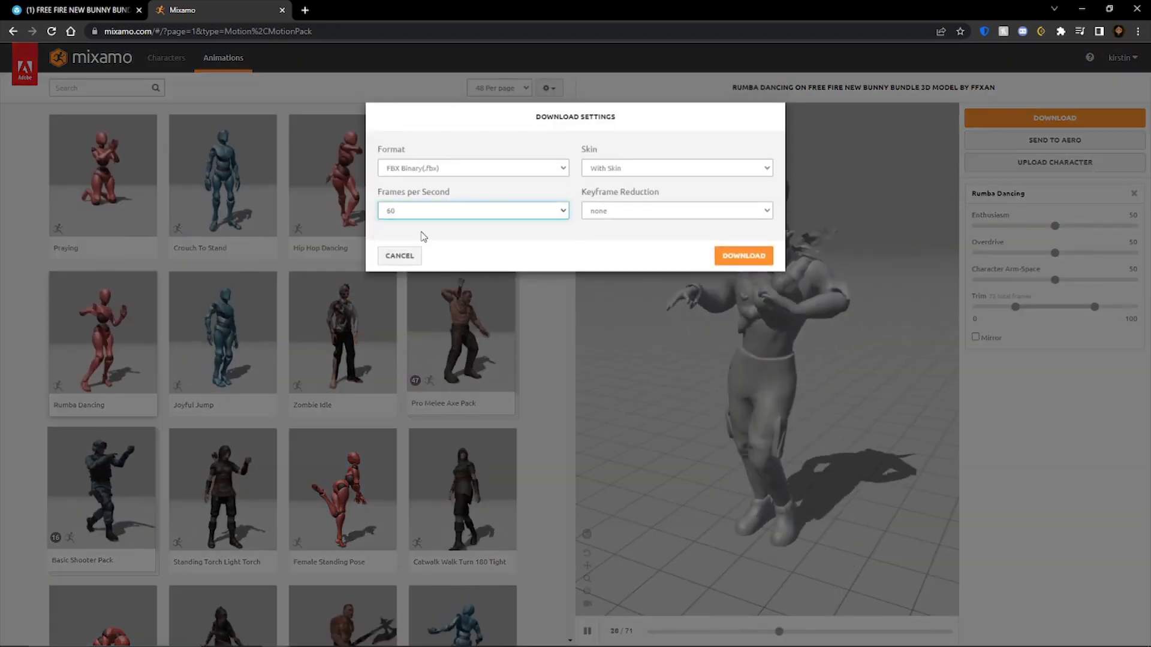
{"action": "left_click", "coordinate": [461, 174]}
{"action": "left_click", "coordinate": [413, 181]}
{"action": "left_click", "coordinate": [743, 255]}
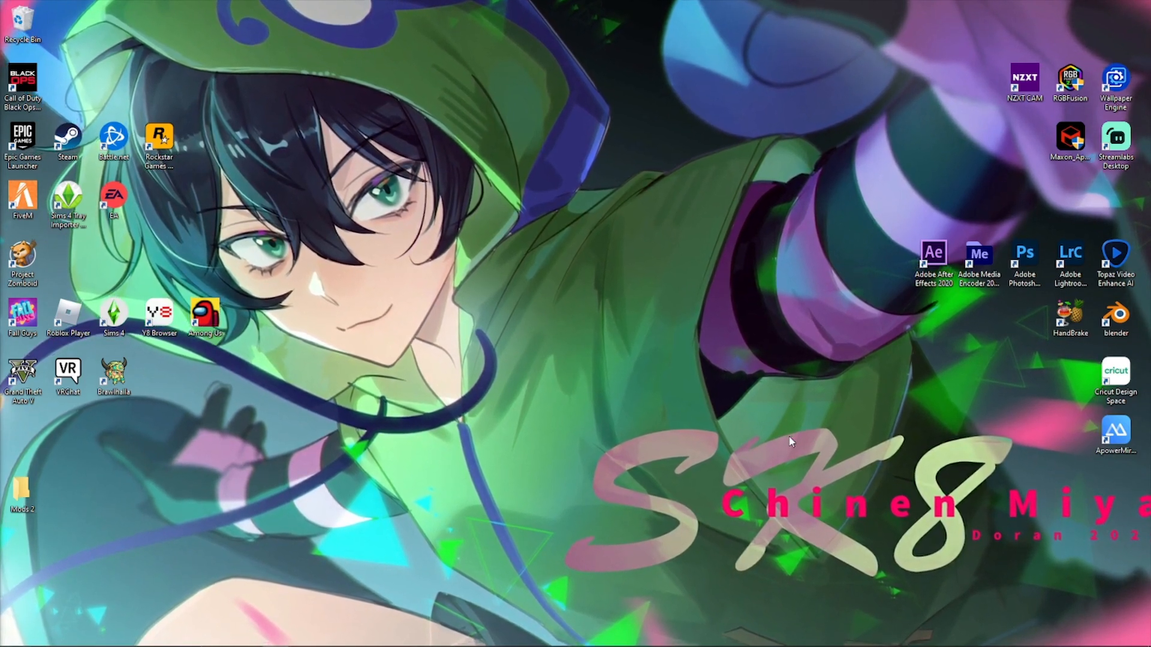
- Launch Blender and delete the default camera, cube and light from the scene
{"action": "double_click", "coordinate": [1116, 317]}
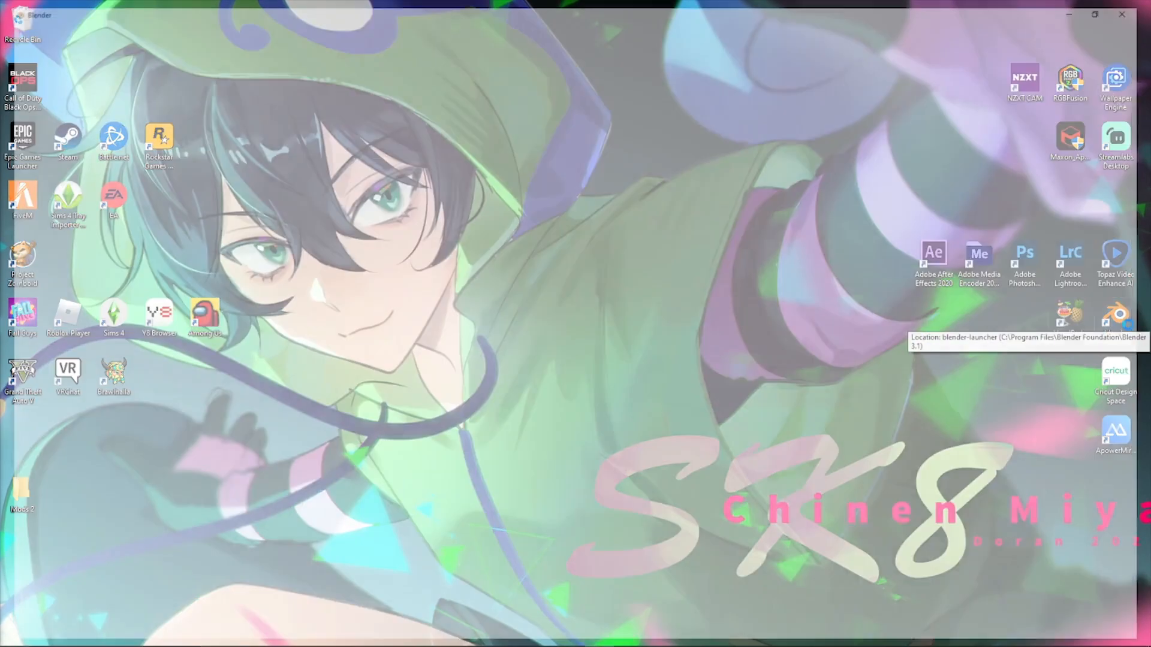
{"action": "key", "text": "a"}
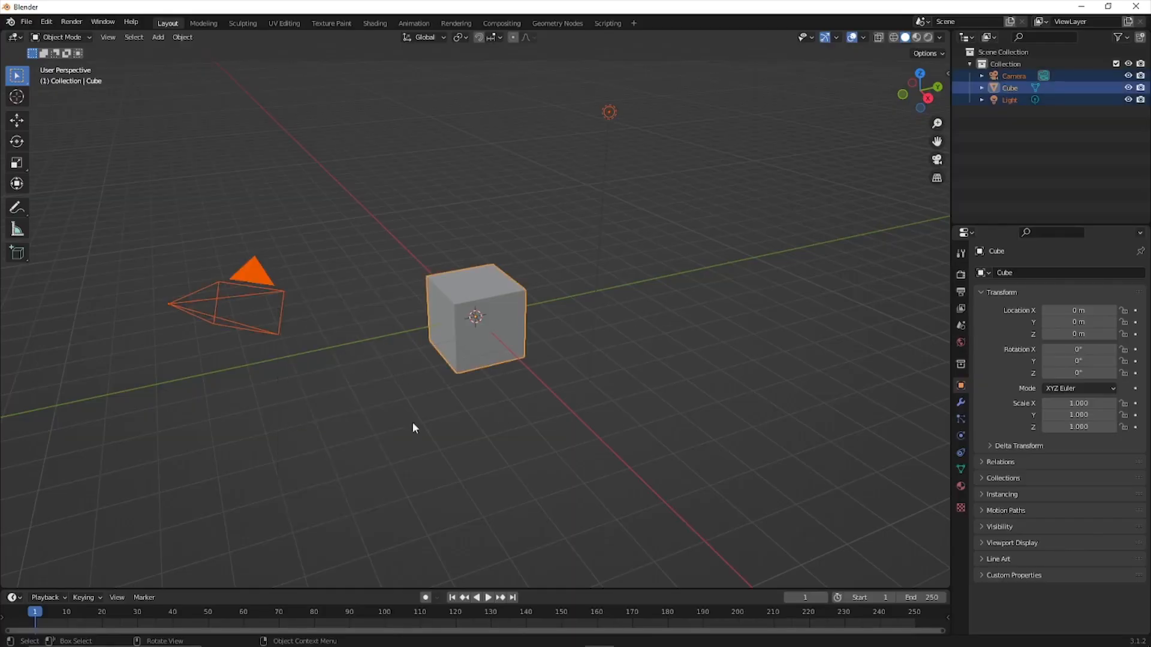
{"action": "right_click", "coordinate": [381, 353]}
{"action": "left_click", "coordinate": [316, 568]}
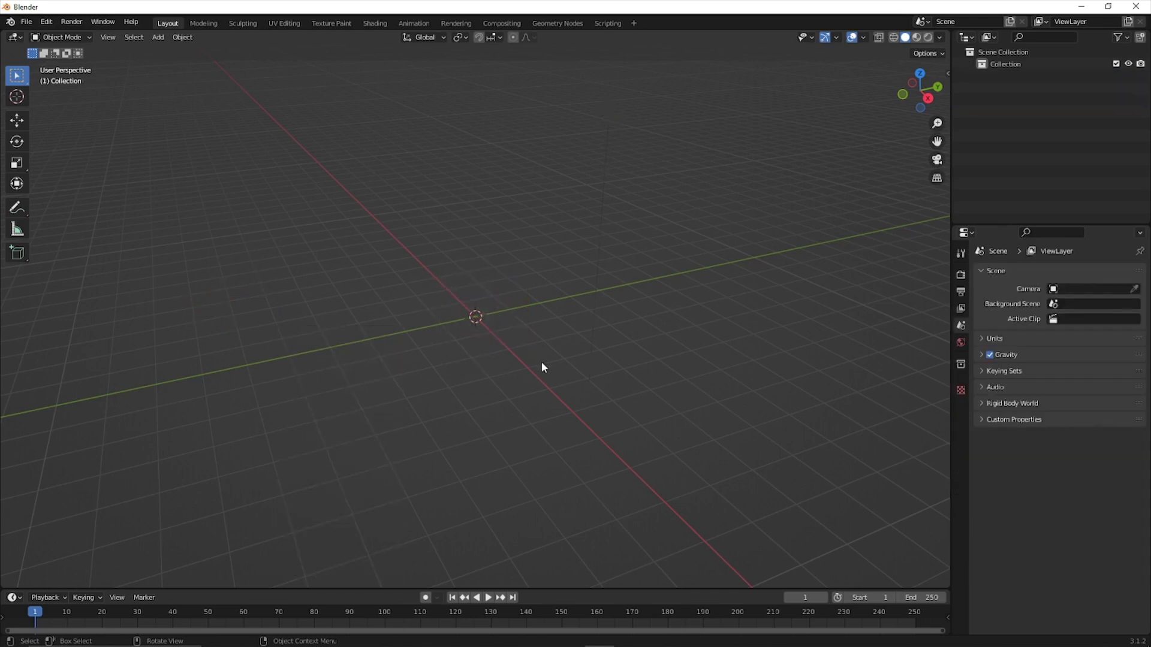
- Import the rigged bunny character and scale its armature up to about 44.12
{"action": "left_click", "coordinate": [26, 23]}
{"action": "mouse_move", "coordinate": [52, 200]}
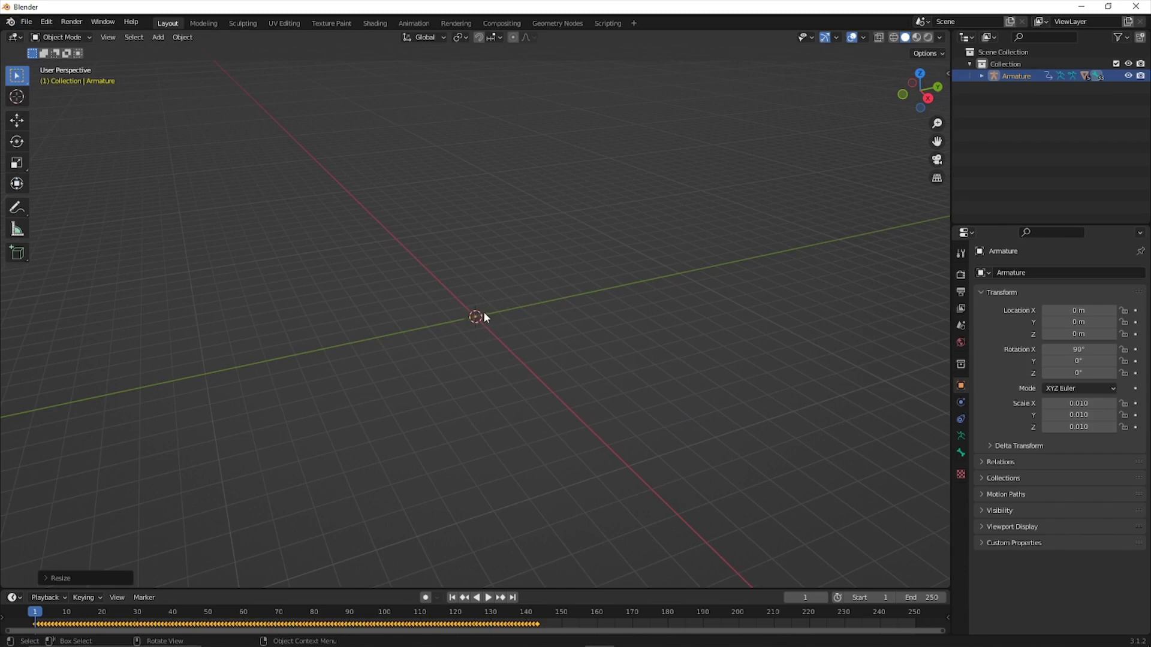
{"action": "key", "text": "s"}
{"action": "key", "text": "Escape"}
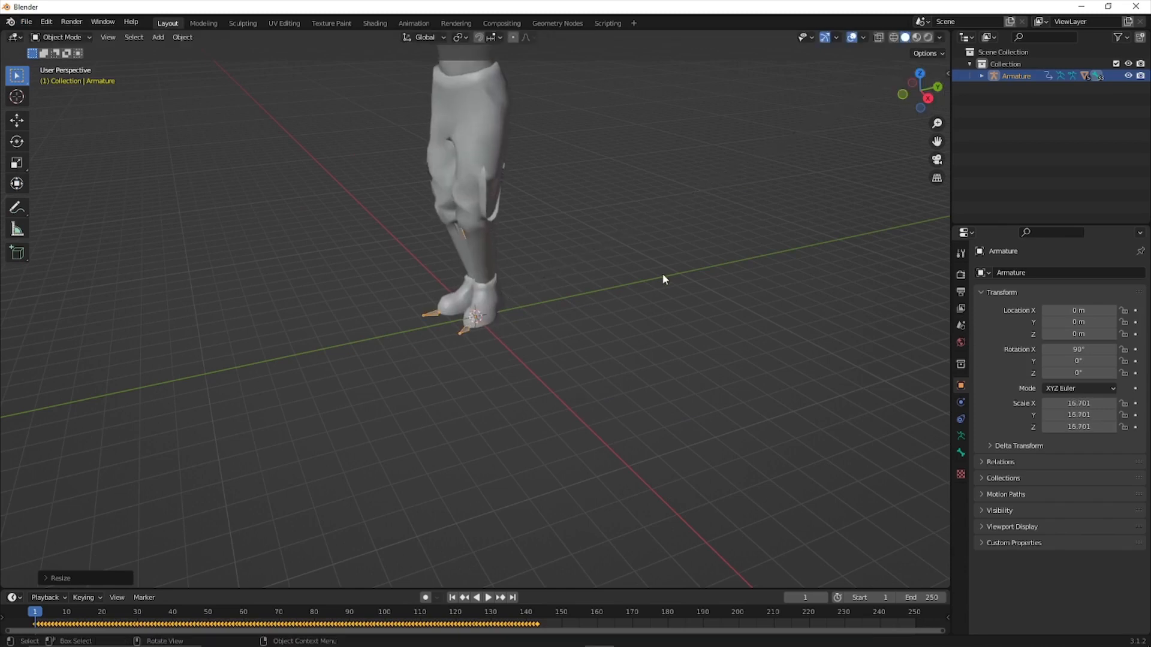
{"action": "key", "text": "s"}
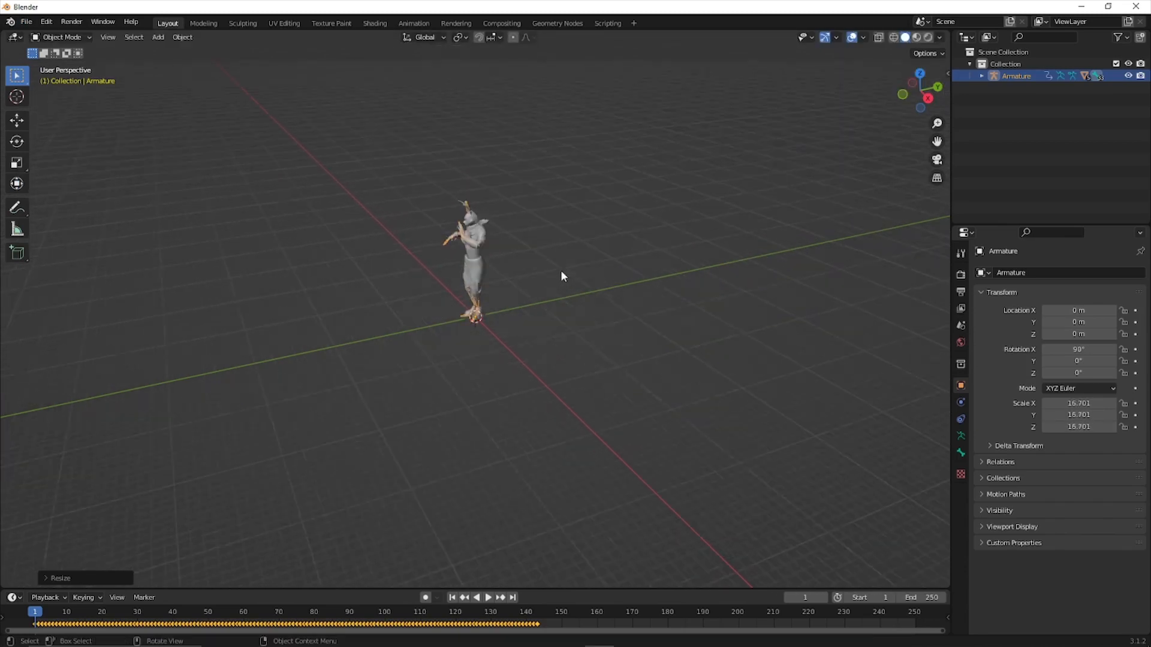
- Give Mesh_0016.rip under the armature a new material with an Emission surface
{"action": "left_click", "coordinate": [981, 76]}
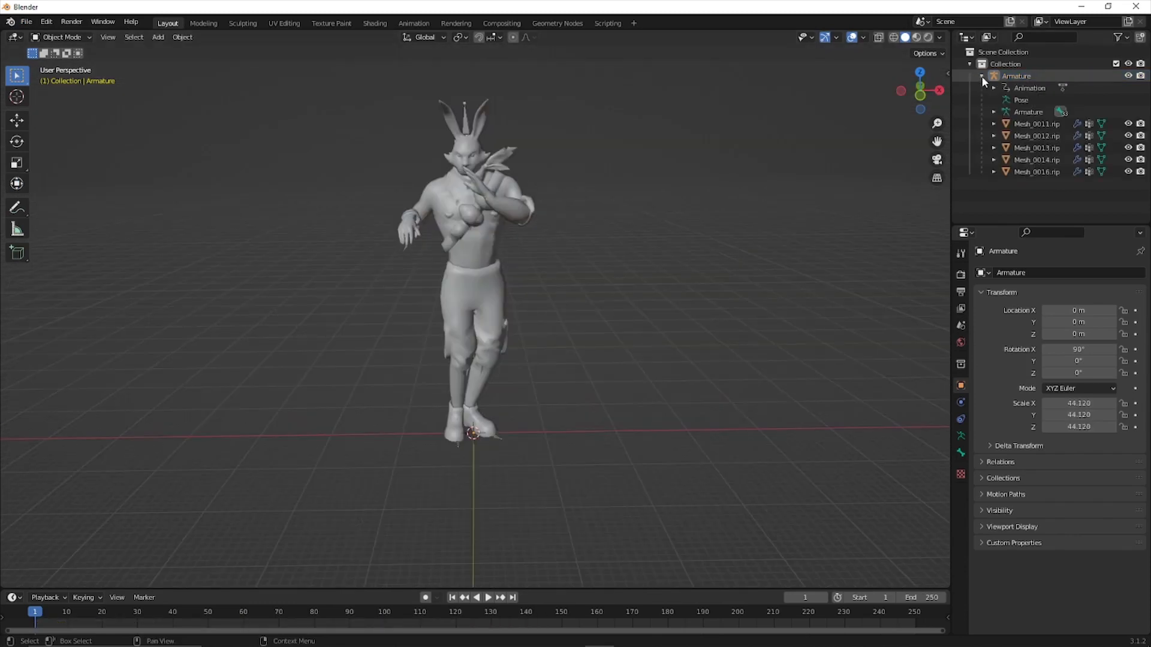
{"action": "left_click", "coordinate": [1026, 127]}
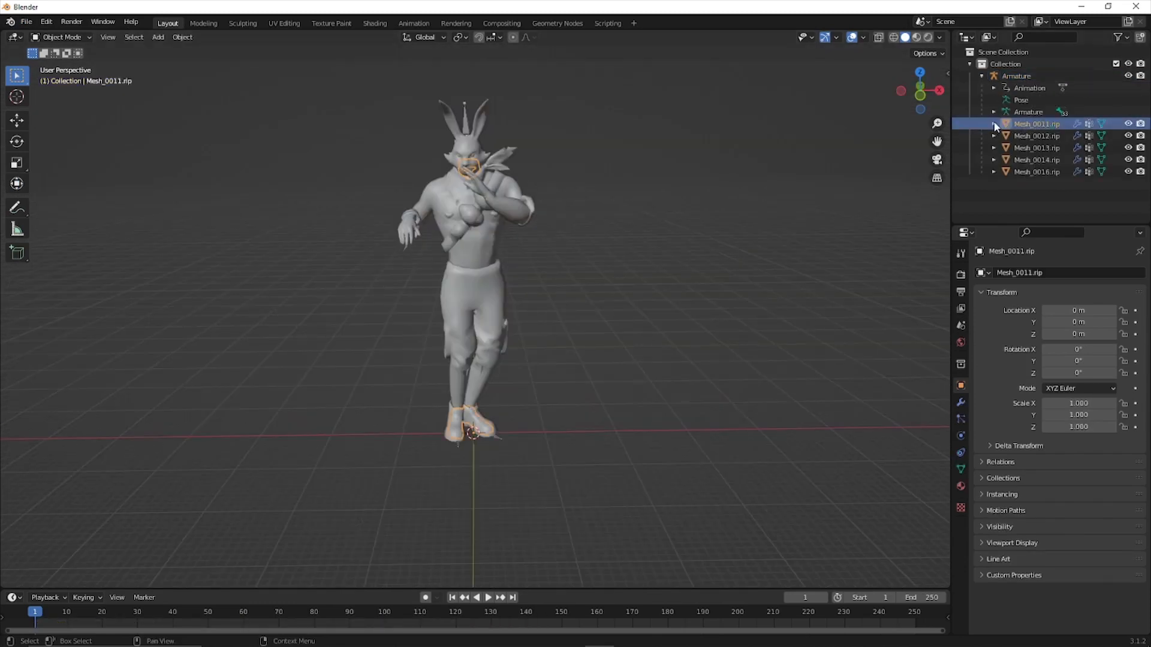
{"action": "left_click", "coordinate": [1036, 172]}
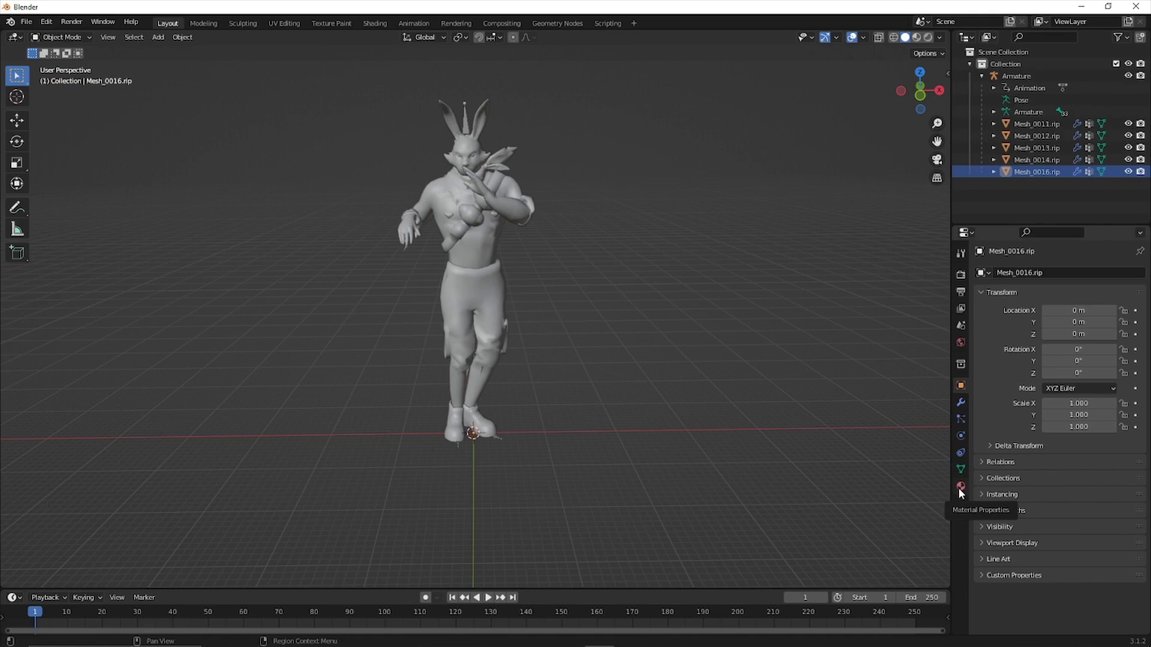
{"action": "left_click", "coordinate": [960, 487]}
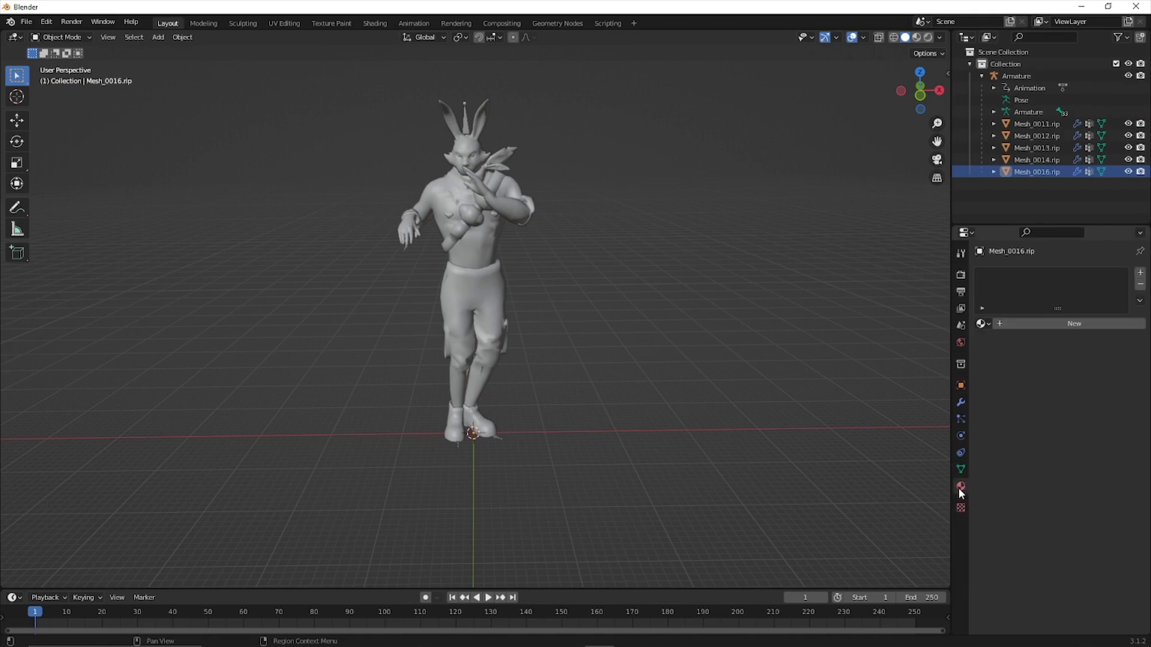
{"action": "left_click", "coordinate": [1029, 325]}
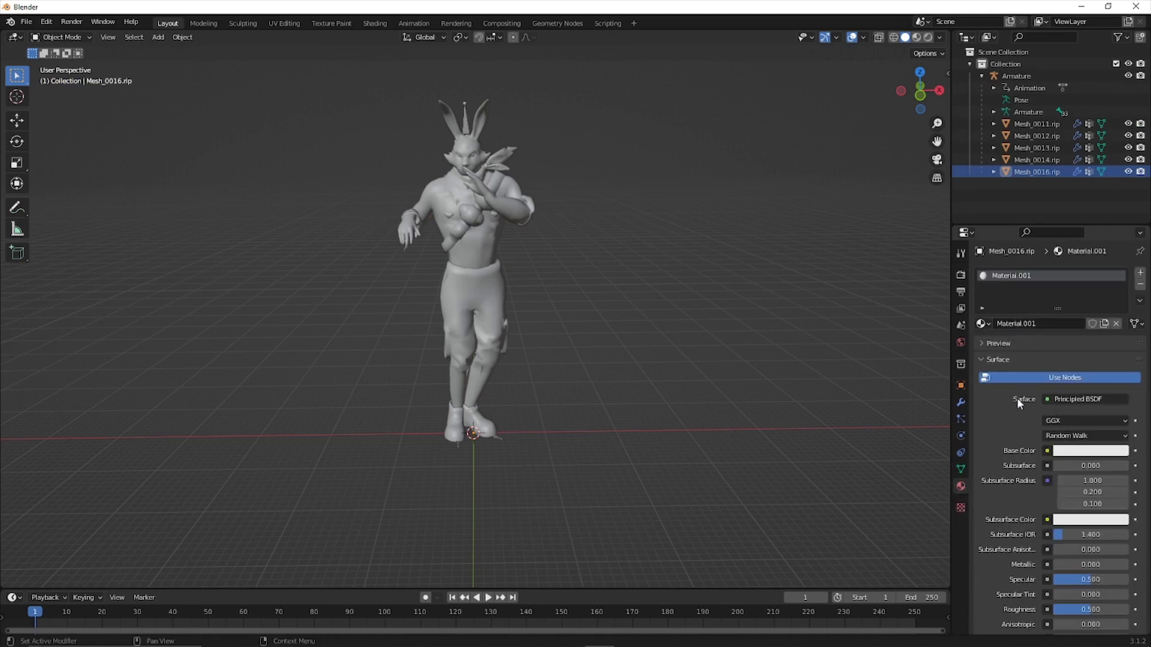
{"action": "left_click", "coordinate": [1081, 399]}
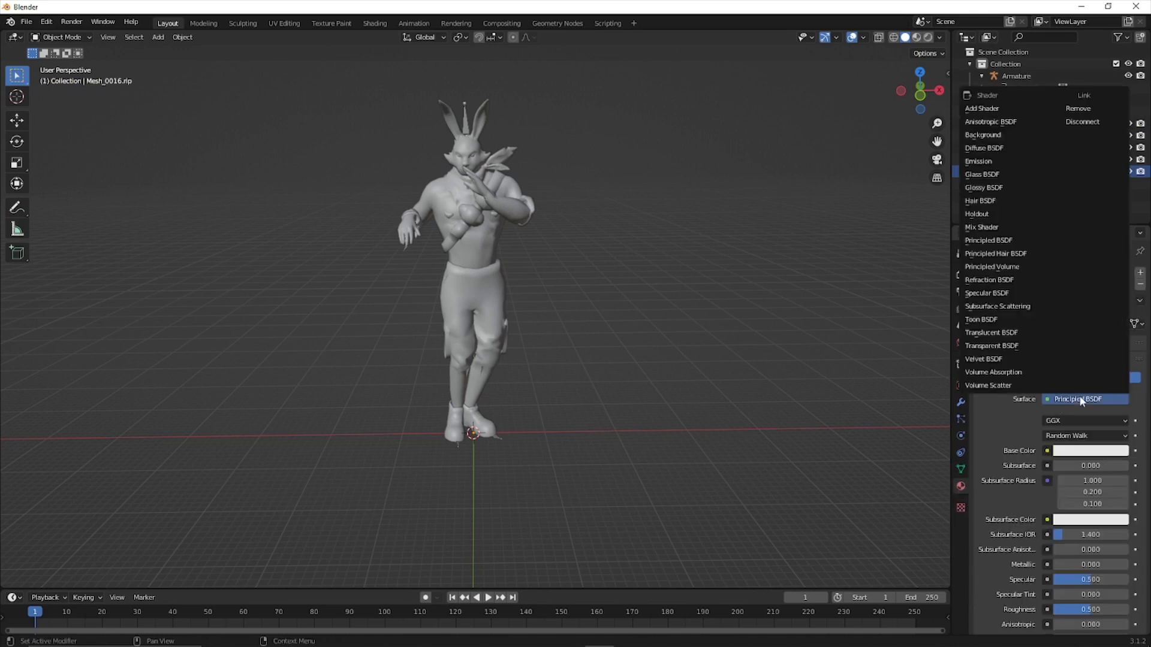
{"action": "left_click", "coordinate": [989, 162]}
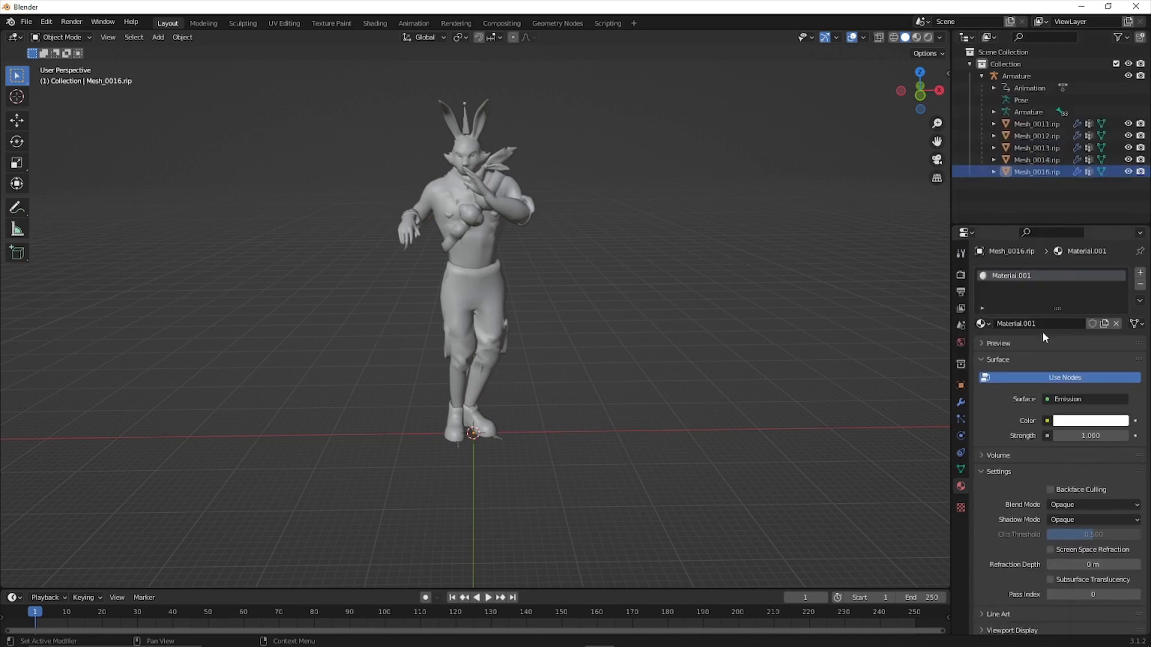
- Load tex_0135_0out.png from the textures folder as an Image Texture for the Emission color of Mesh_0016.rip's material
{"action": "left_click", "coordinate": [1047, 422]}
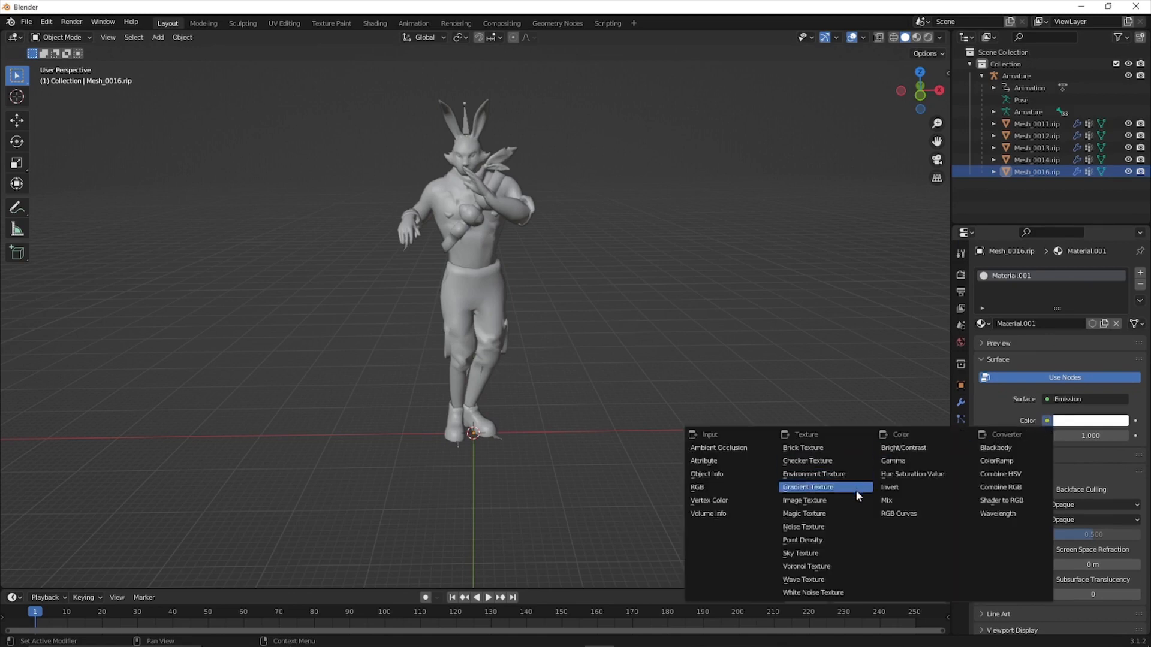
{"action": "left_click", "coordinate": [803, 500]}
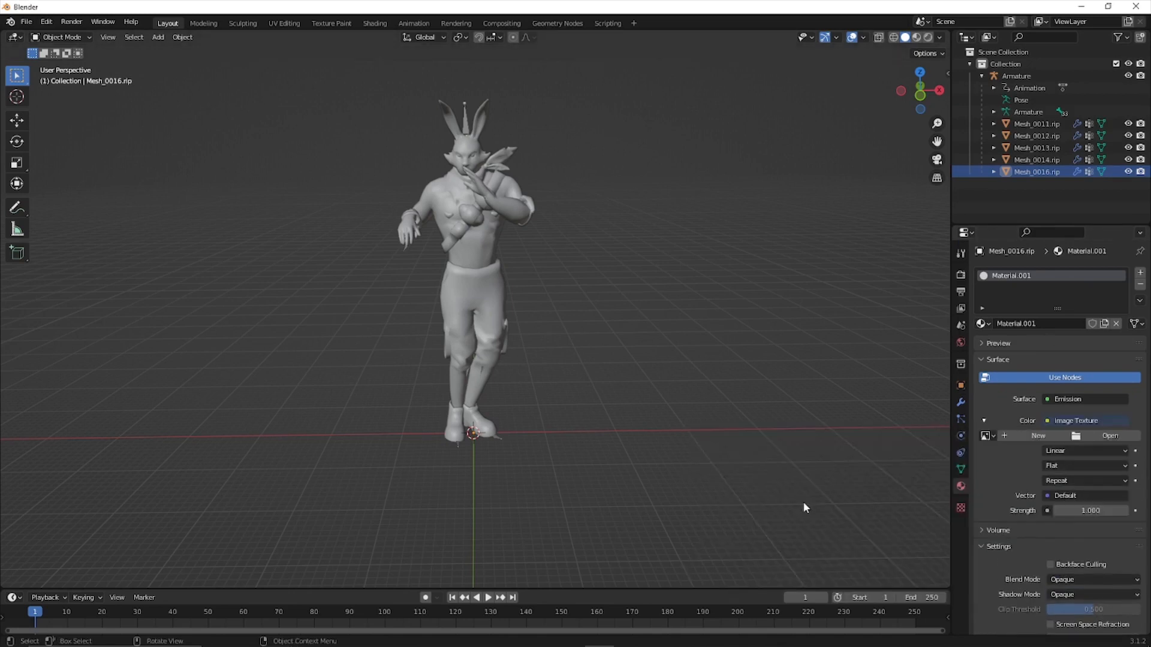
{"action": "left_click", "coordinate": [1110, 435]}
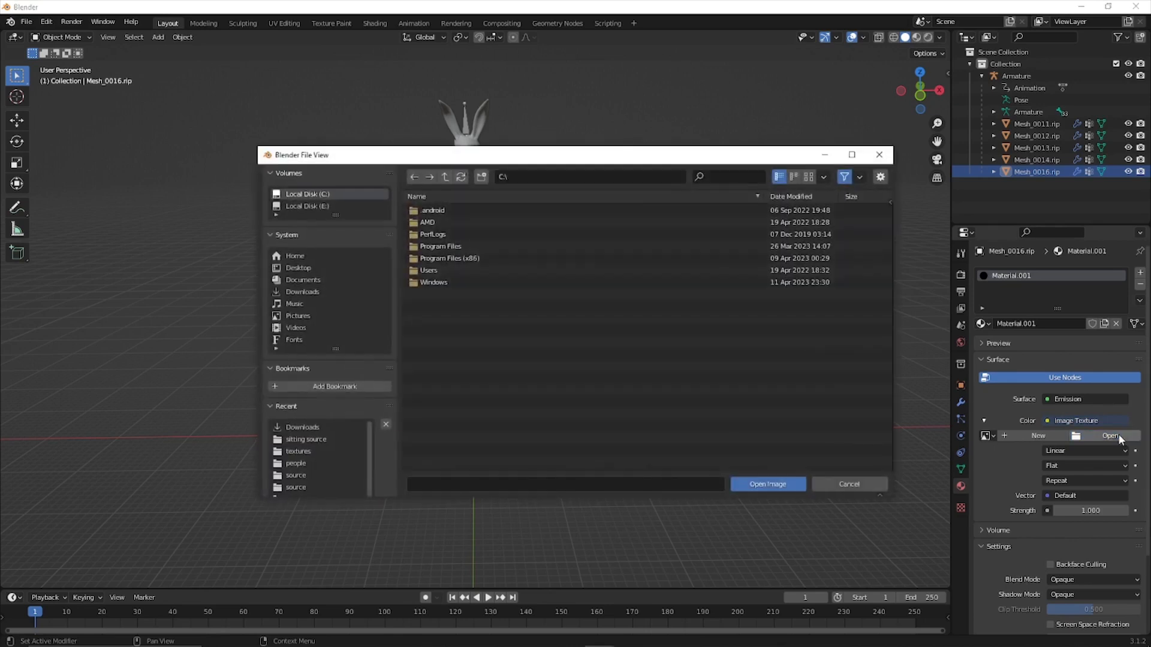
{"action": "double_click", "coordinate": [485, 282]}
{"action": "left_click", "coordinate": [447, 252]}
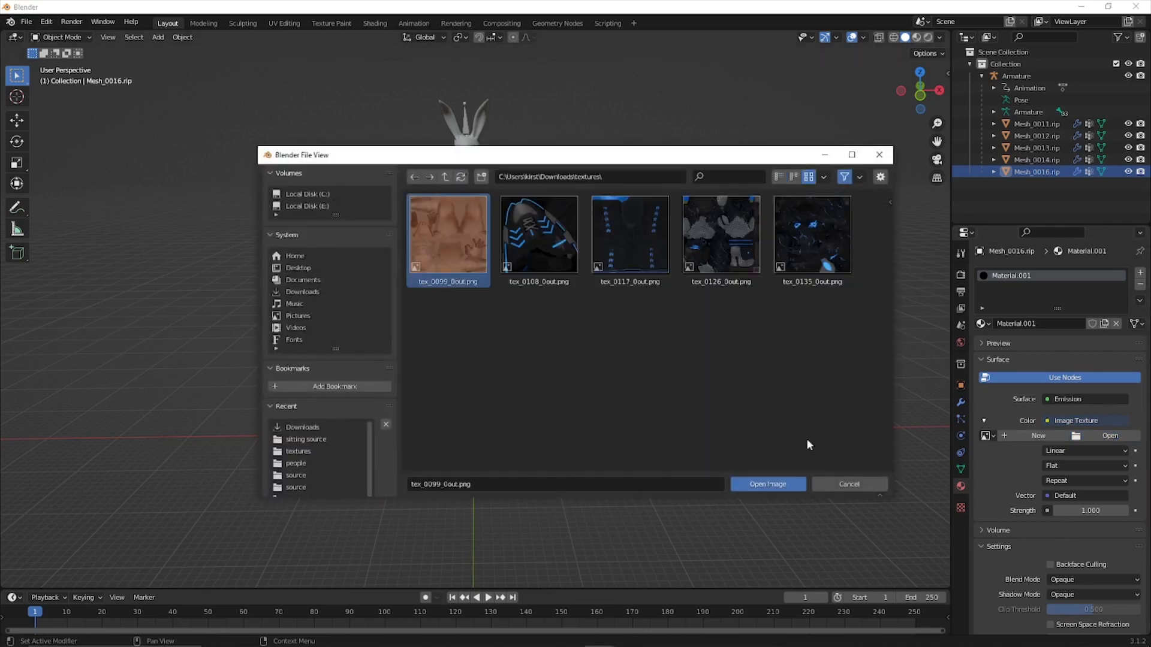
{"action": "left_click", "coordinate": [767, 485]}
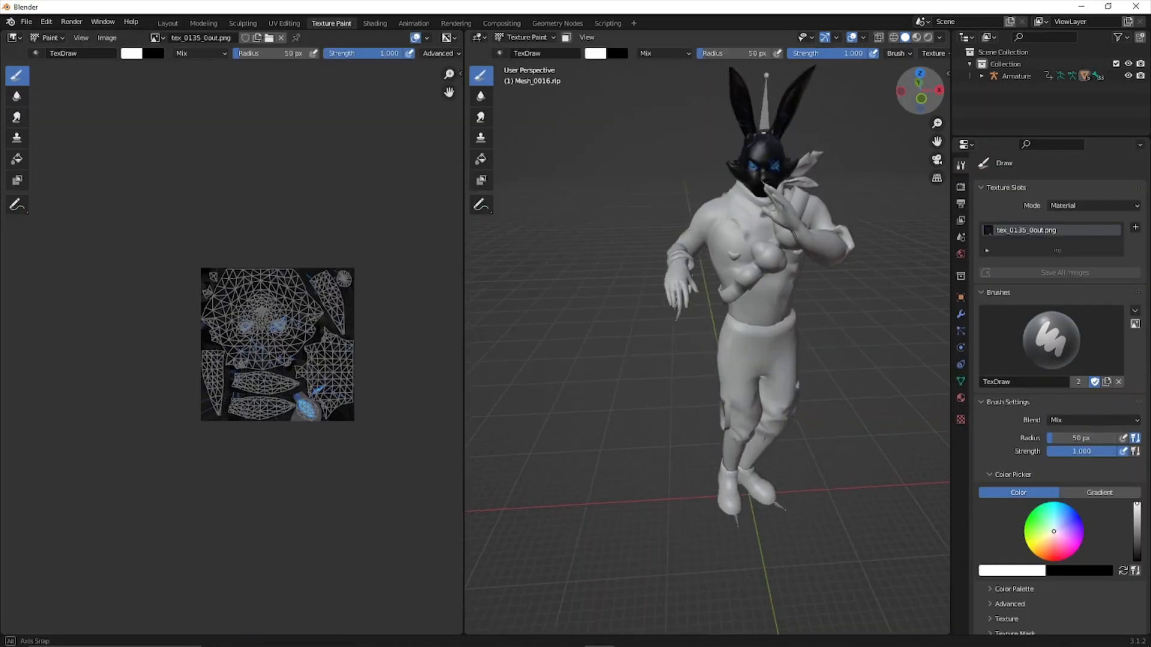
- Inspect the textured head in the Texture Paint workspace and select Mesh_0014.rip under the armature
{"action": "left_click_drag", "start_coordinate": [920, 91], "coordinate": [893, 90]}
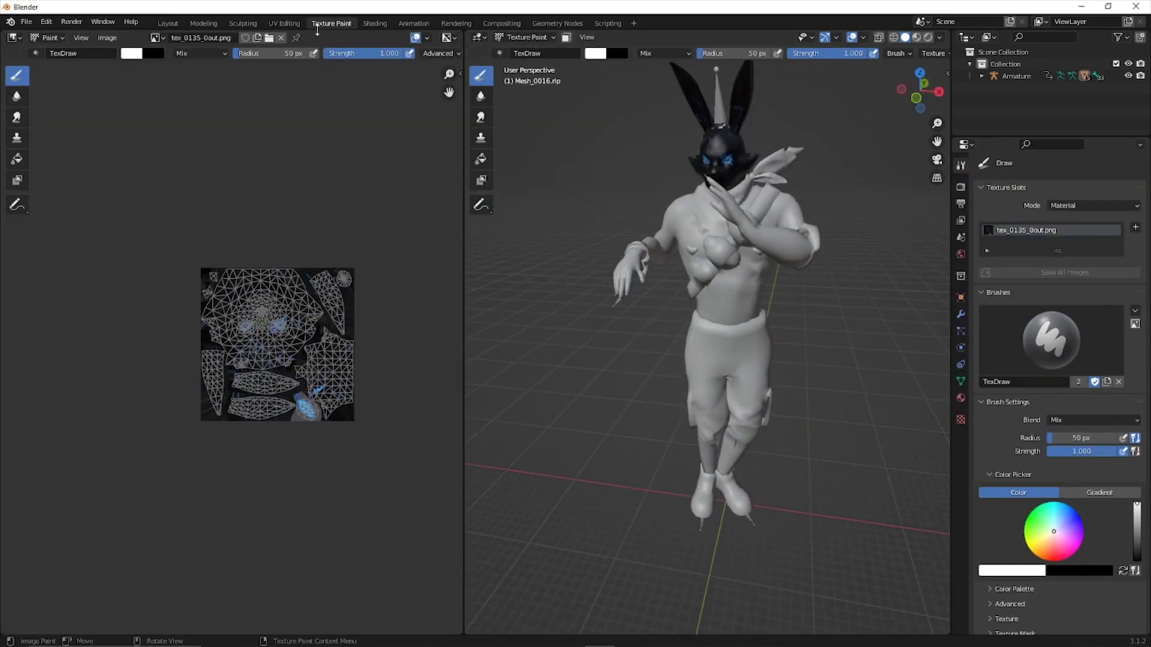
{"action": "left_click", "coordinate": [982, 76]}
{"action": "scroll", "coordinate": [1019, 120], "scroll_direction": "down", "scroll_amount": 3}
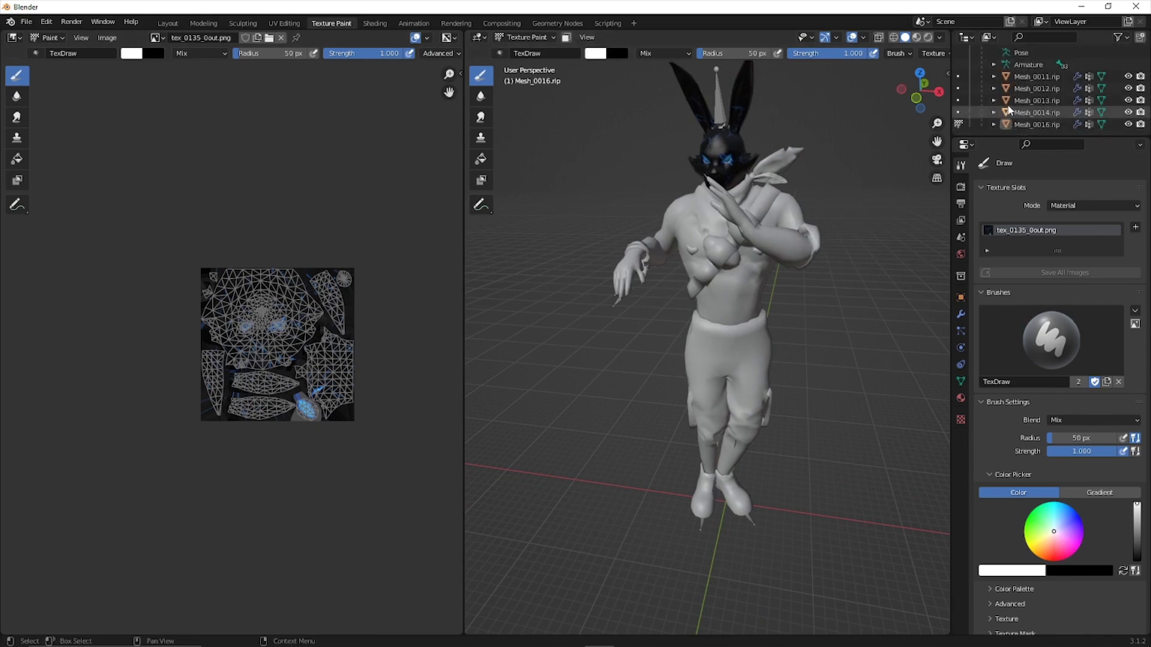
{"action": "left_click", "coordinate": [1034, 113]}
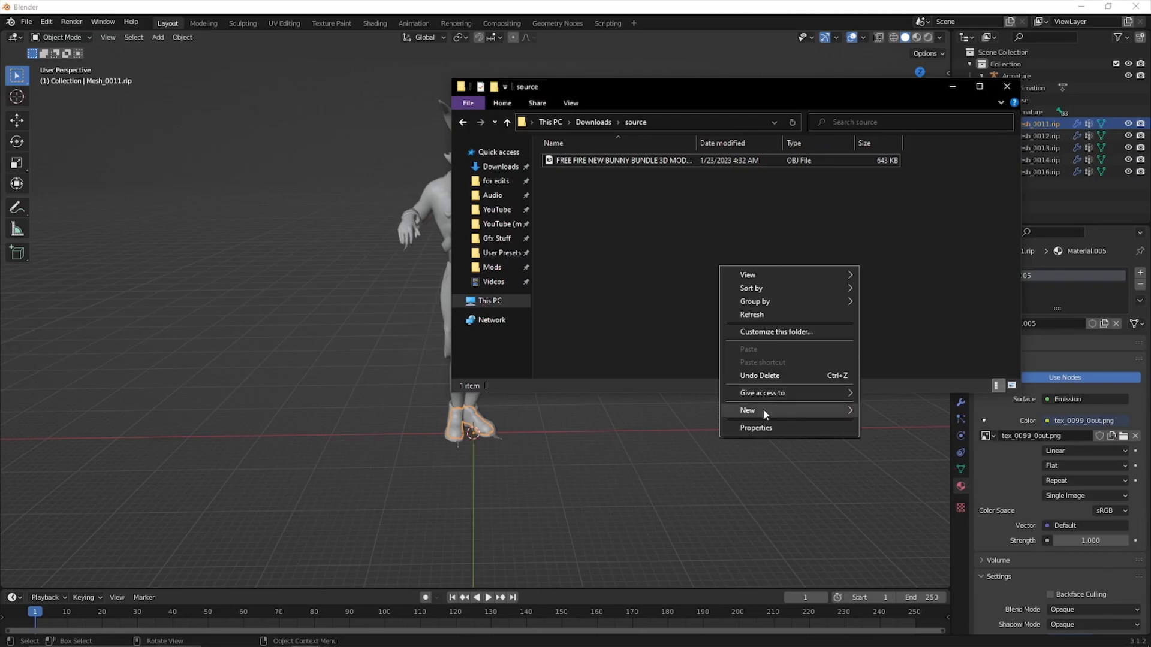
- Create a folder named "dancing bunny" inside the Downloads source folder
{"action": "mouse_move", "coordinate": [763, 409]}
{"action": "left_click", "coordinate": [871, 411]}
{"action": "type", "text": "dancing bunny"}
{"action": "key", "text": "Return"}
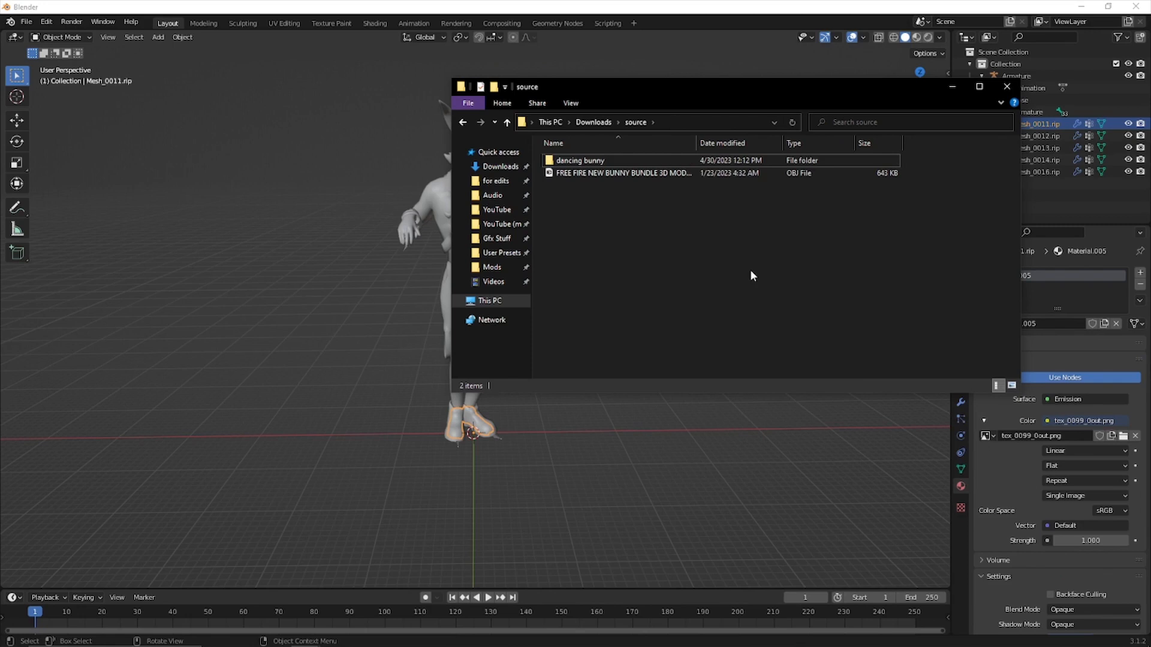
- Export the character as Wavefront OBJ untitled.obj into the dancing bunny folder with Animation enabled
{"action": "left_click", "coordinate": [27, 22]}
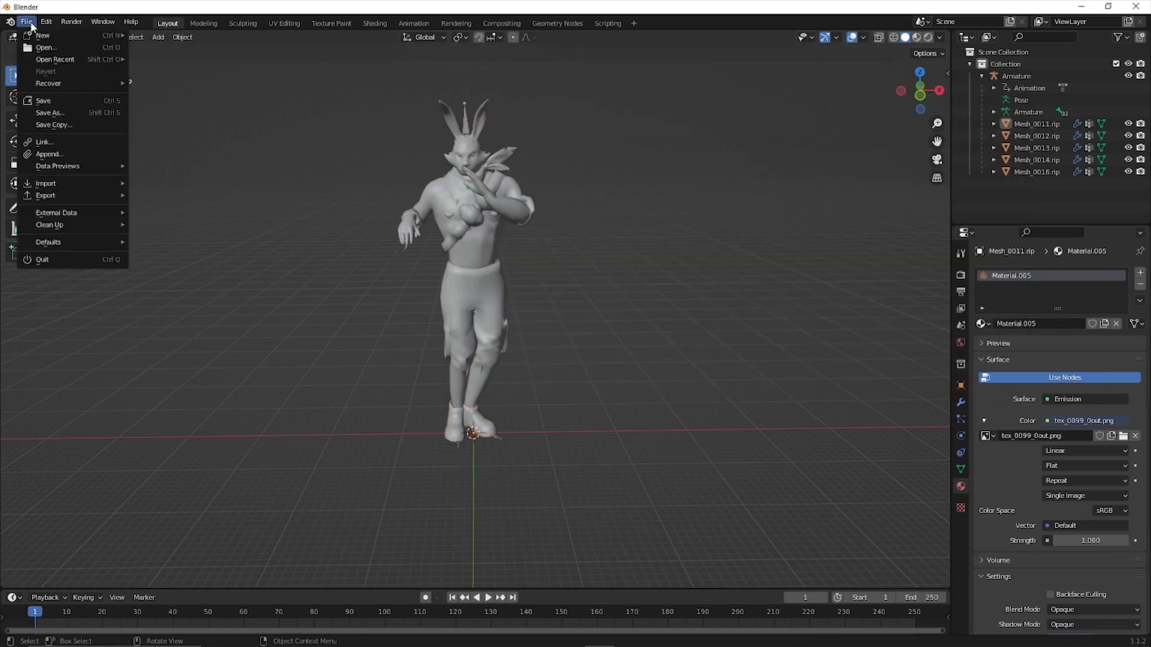
{"action": "mouse_move", "coordinate": [87, 198]}
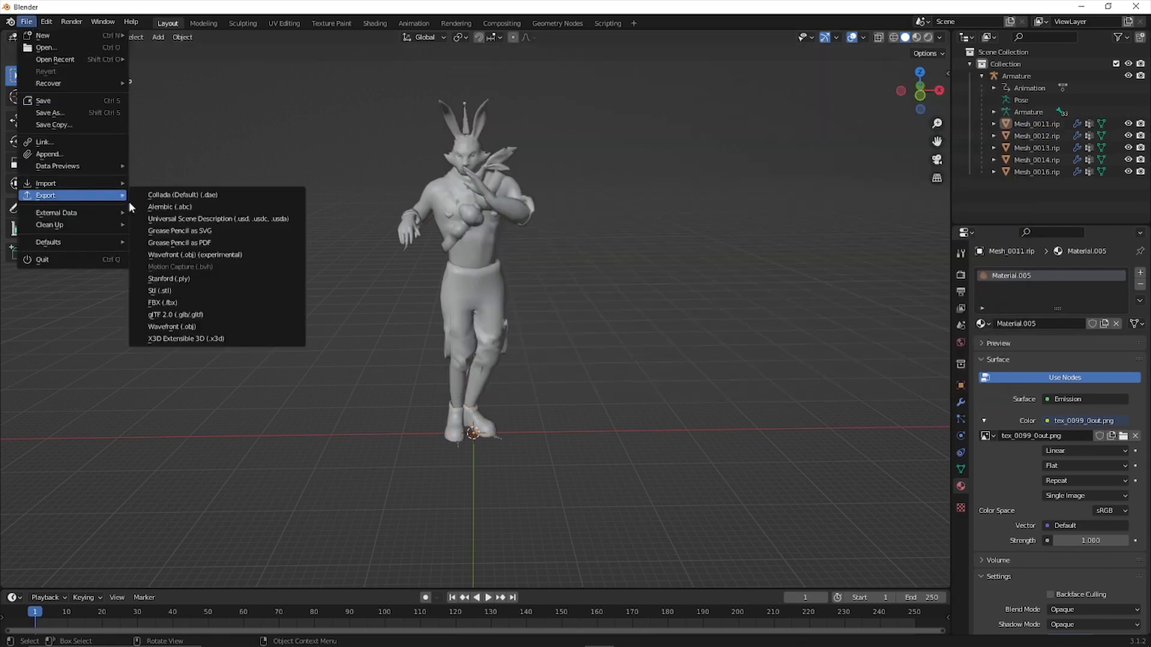
{"action": "left_click", "coordinate": [199, 329]}
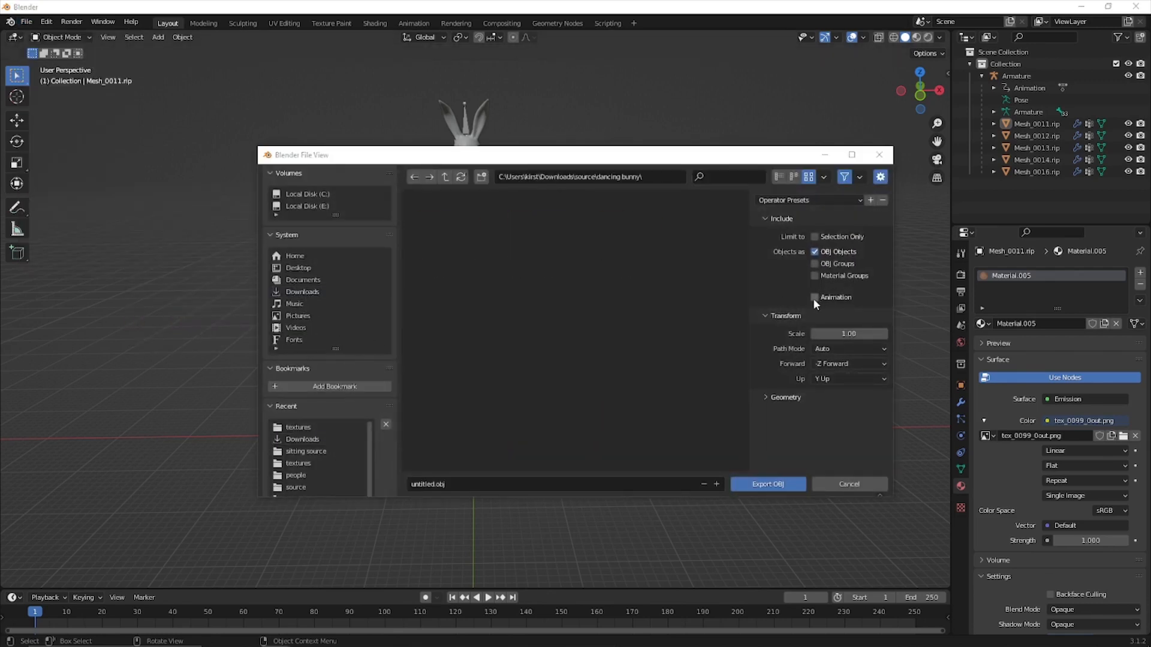
{"action": "left_click", "coordinate": [813, 297]}
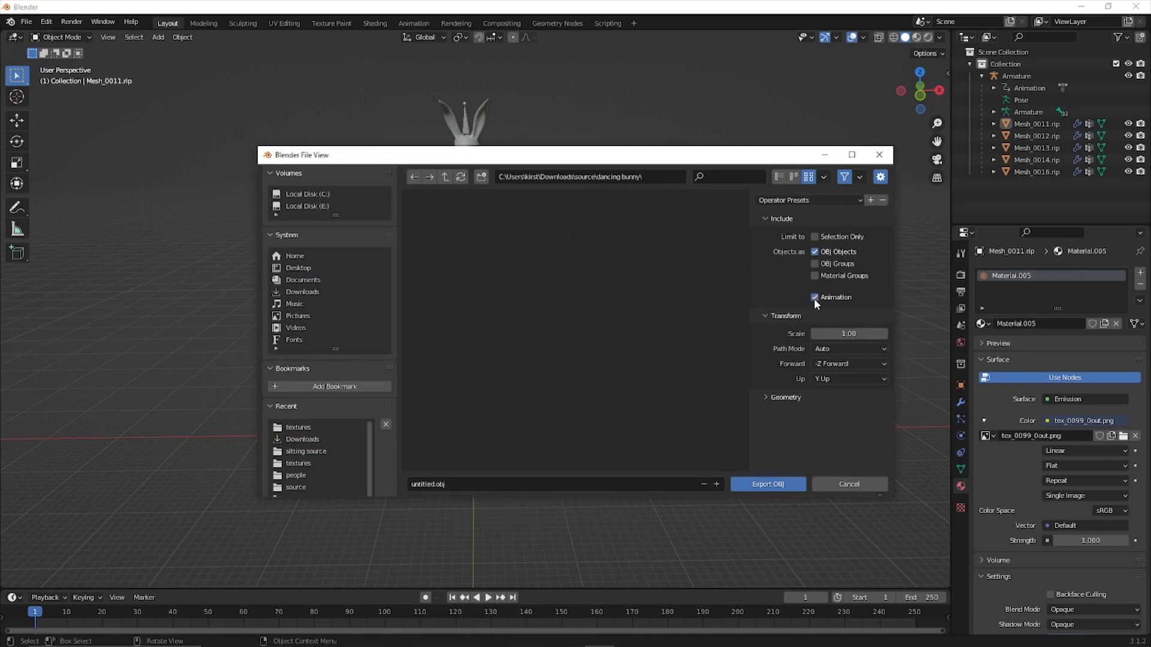
{"action": "left_click", "coordinate": [762, 485]}
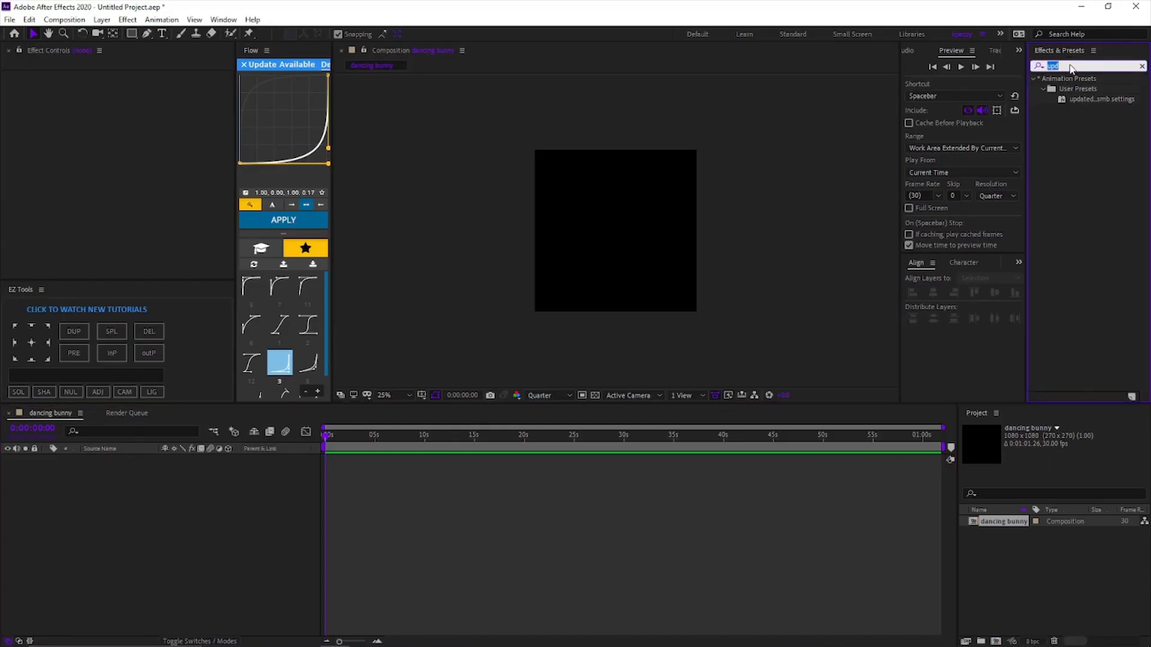
- In After Effects, add a black solid to the dancing bunny composition and apply the Video Copilot Element effect to it
{"action": "type", "text": "ele"}
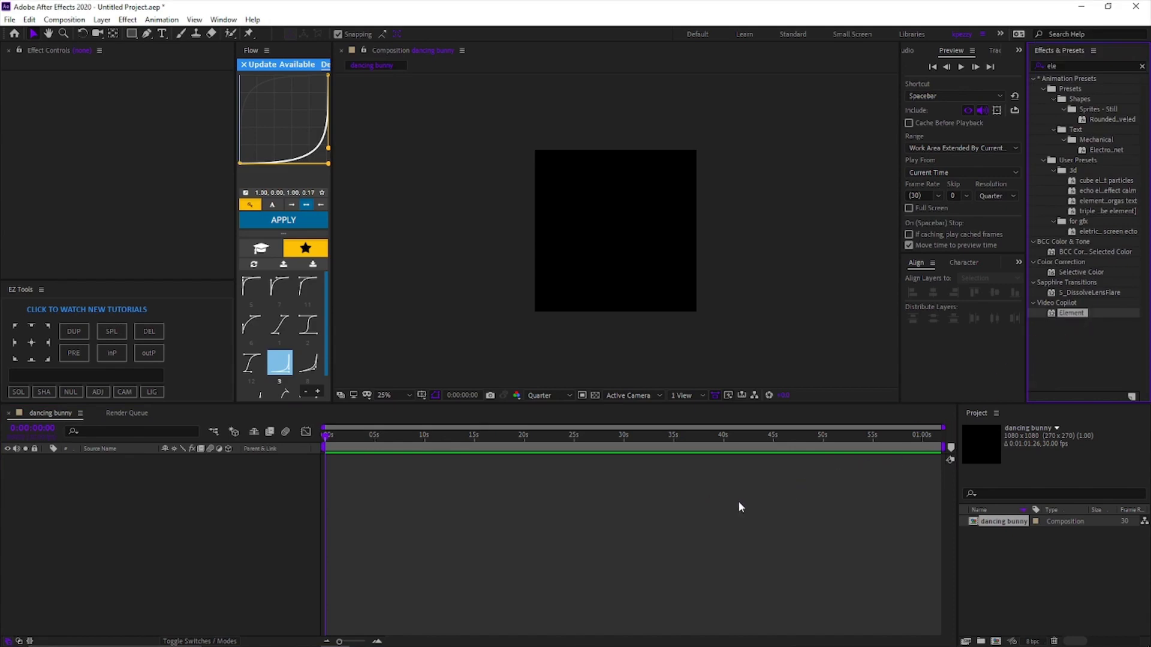
{"action": "left_click", "coordinate": [19, 393]}
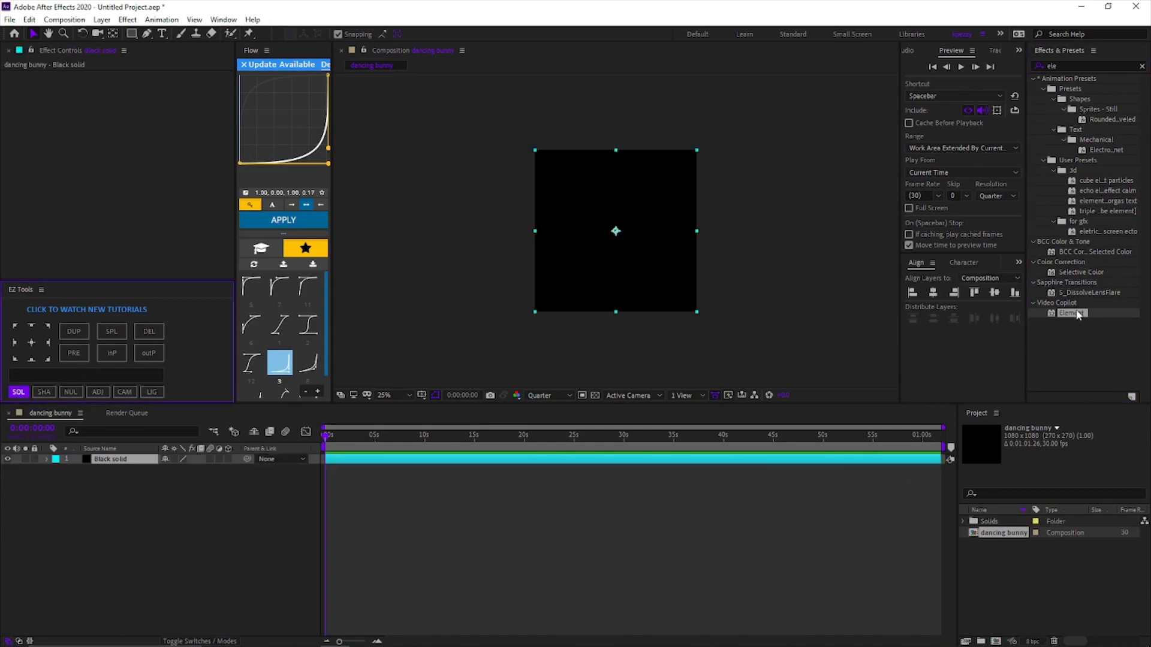
{"action": "left_click_drag", "start_coordinate": [1077, 314], "coordinate": [922, 460]}
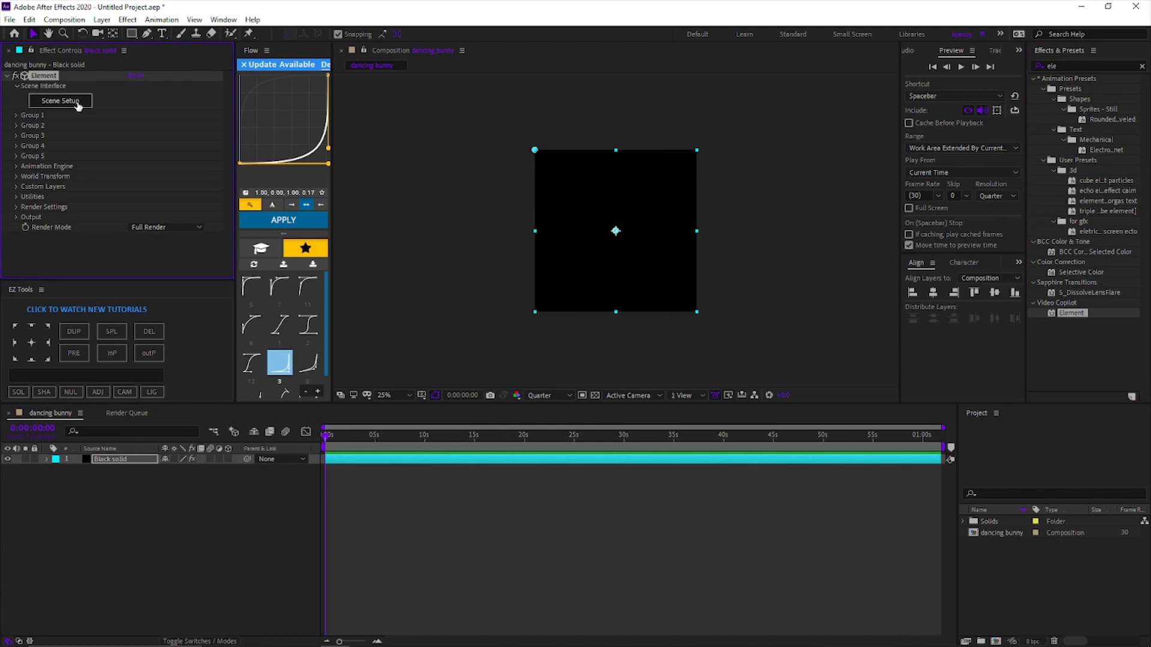
- In Element's Scene Setup, import the OBJ files from the dancing bunny folder as a 3D sequence starting at untitled_000001
{"action": "left_click", "coordinate": [78, 105]}
{"action": "left_click", "coordinate": [71, 51]}
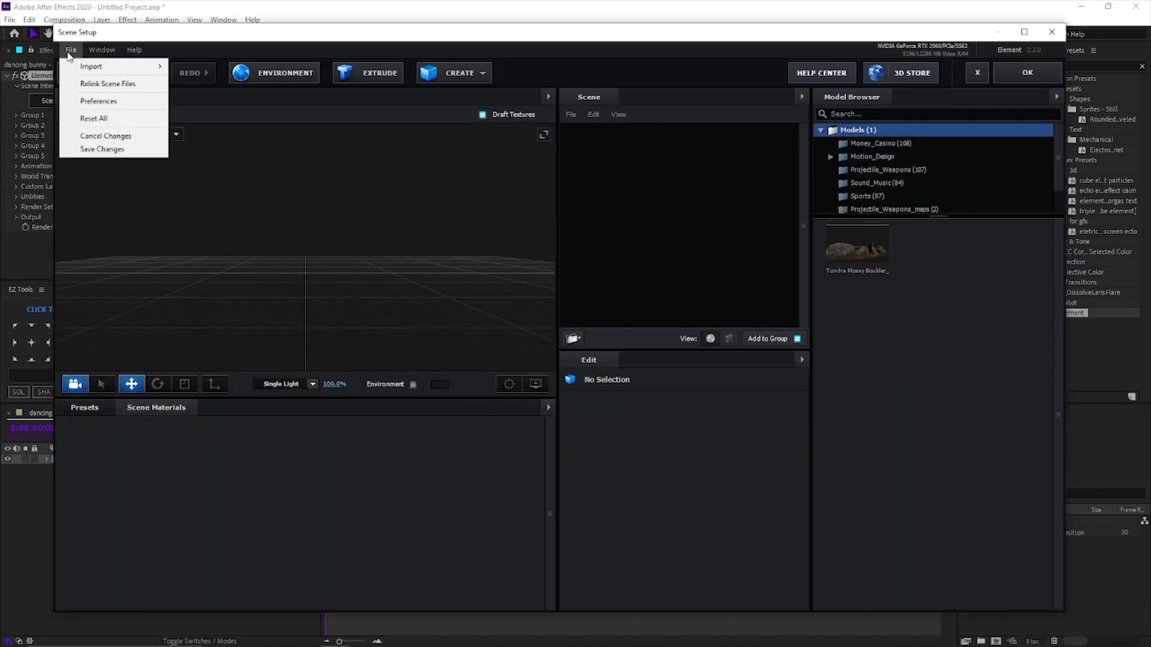
{"action": "left_click", "coordinate": [69, 52]}
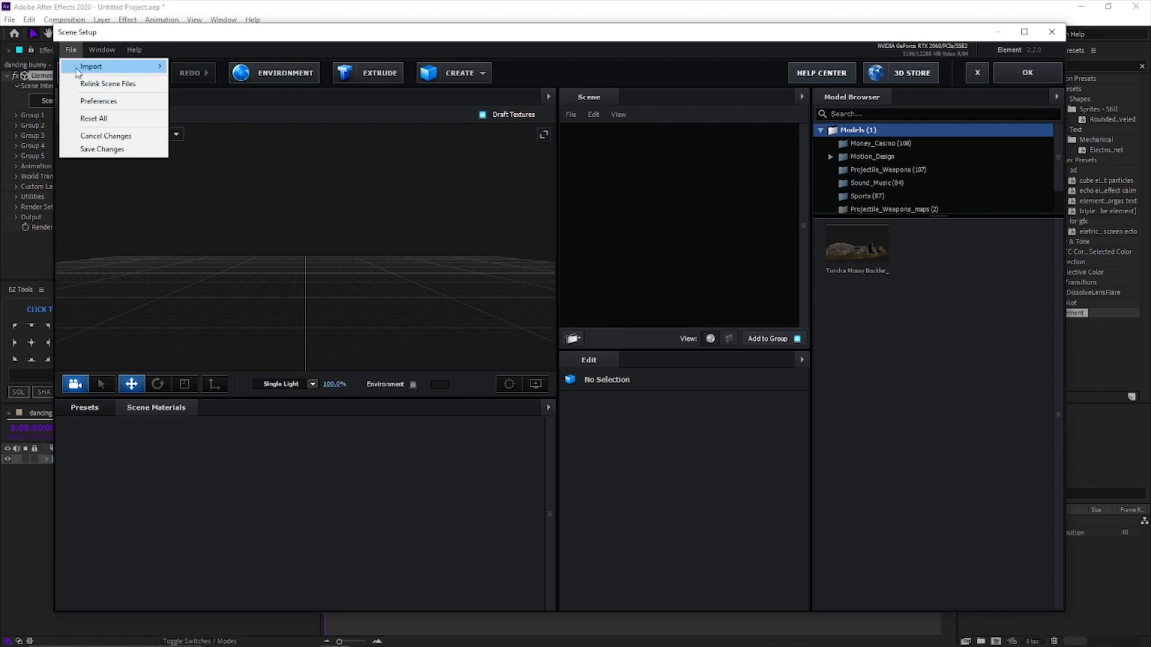
{"action": "mouse_move", "coordinate": [77, 71]}
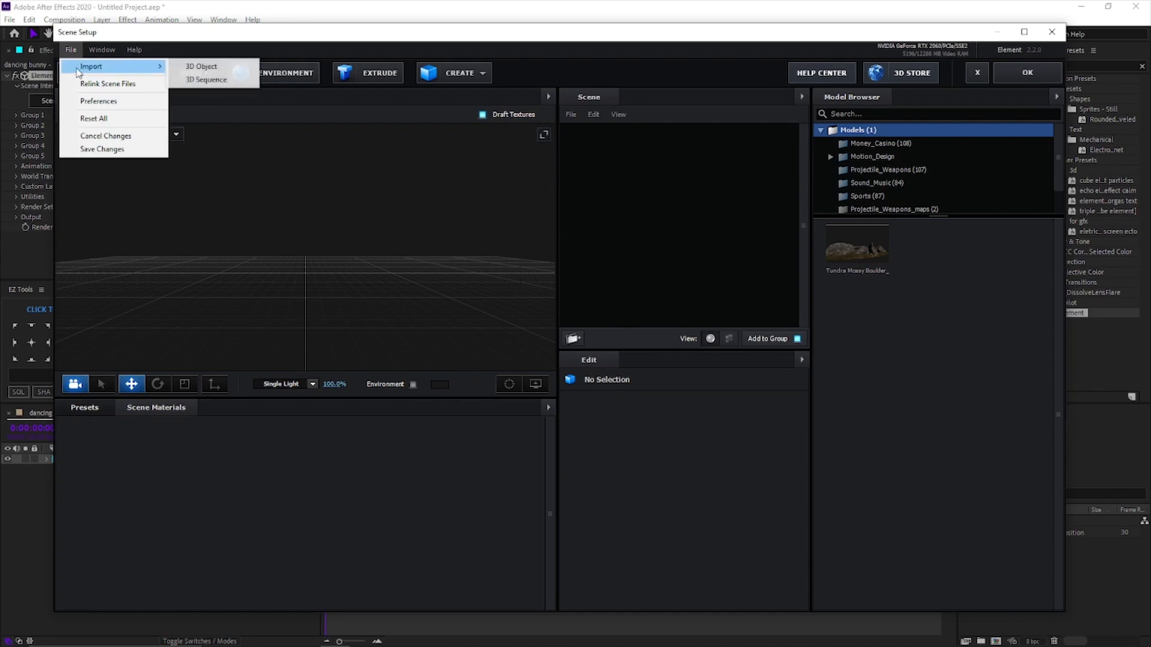
{"action": "left_click", "coordinate": [205, 81]}
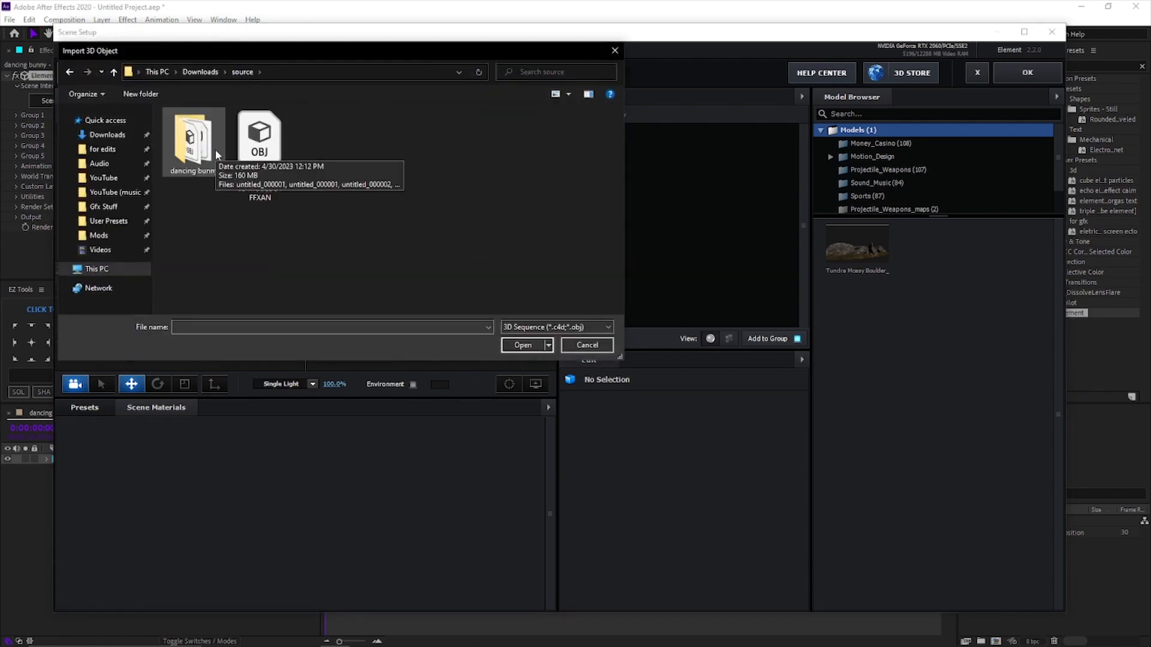
{"action": "double_click", "coordinate": [217, 155]}
{"action": "left_click", "coordinate": [214, 154]}
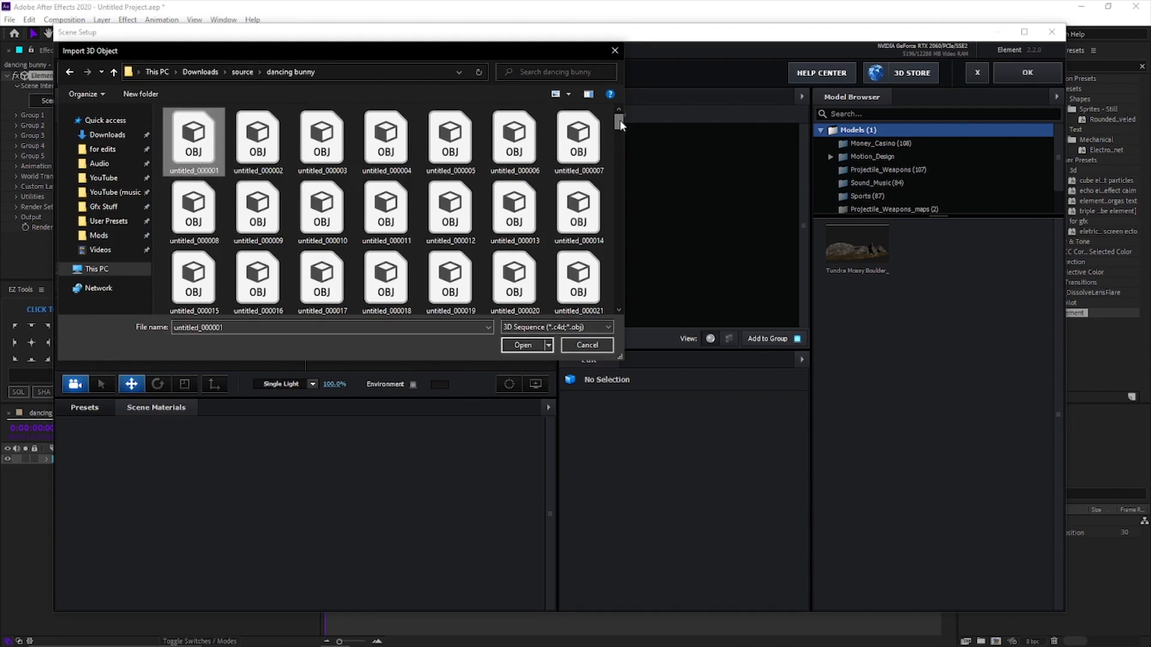
{"action": "left_click_drag", "start_coordinate": [620, 120], "coordinate": [619, 314]}
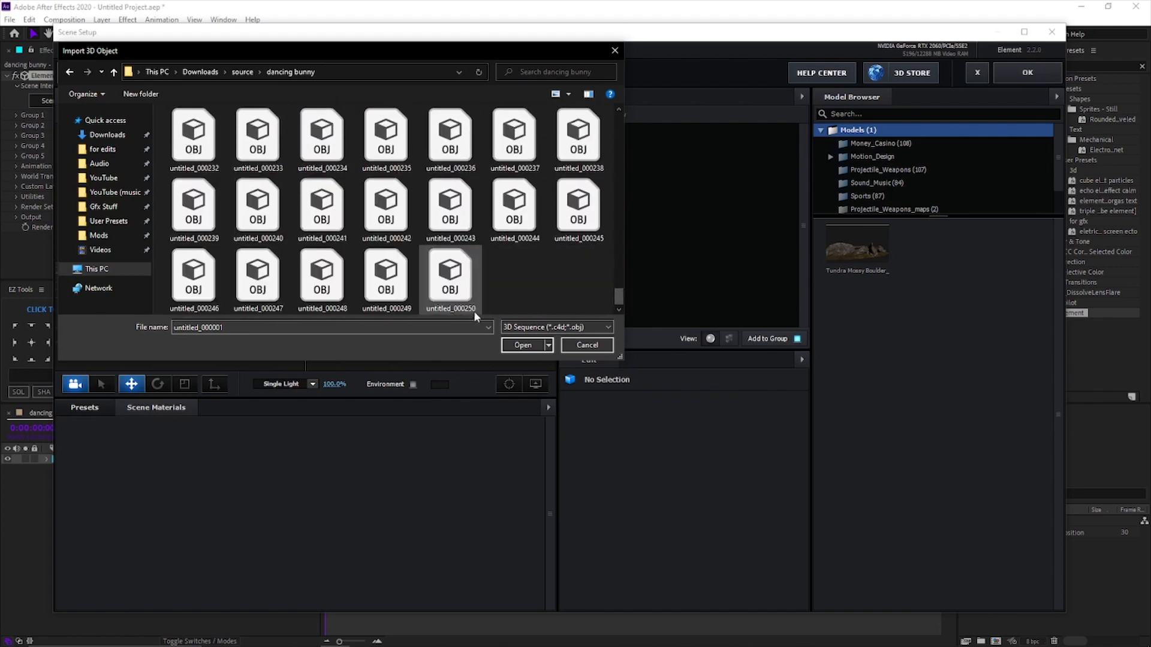
{"action": "left_click", "coordinate": [523, 344]}
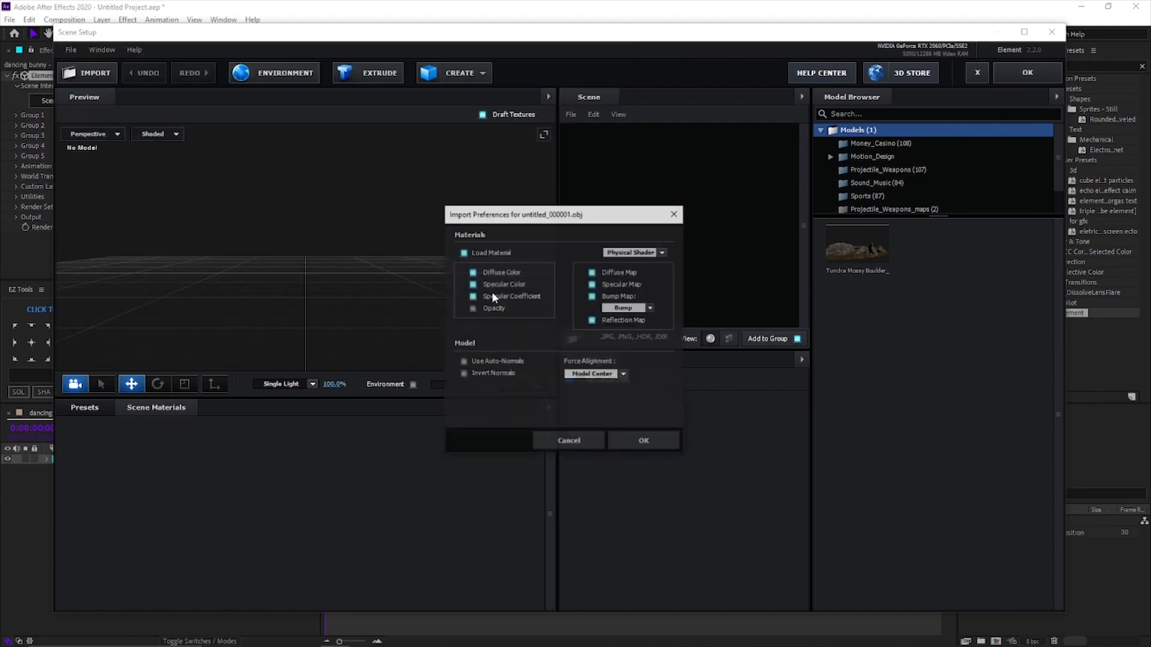
- Import the sequence with Force Alignment set to Bottom and enable Normalize Size for the model
{"action": "left_click", "coordinate": [622, 376]}
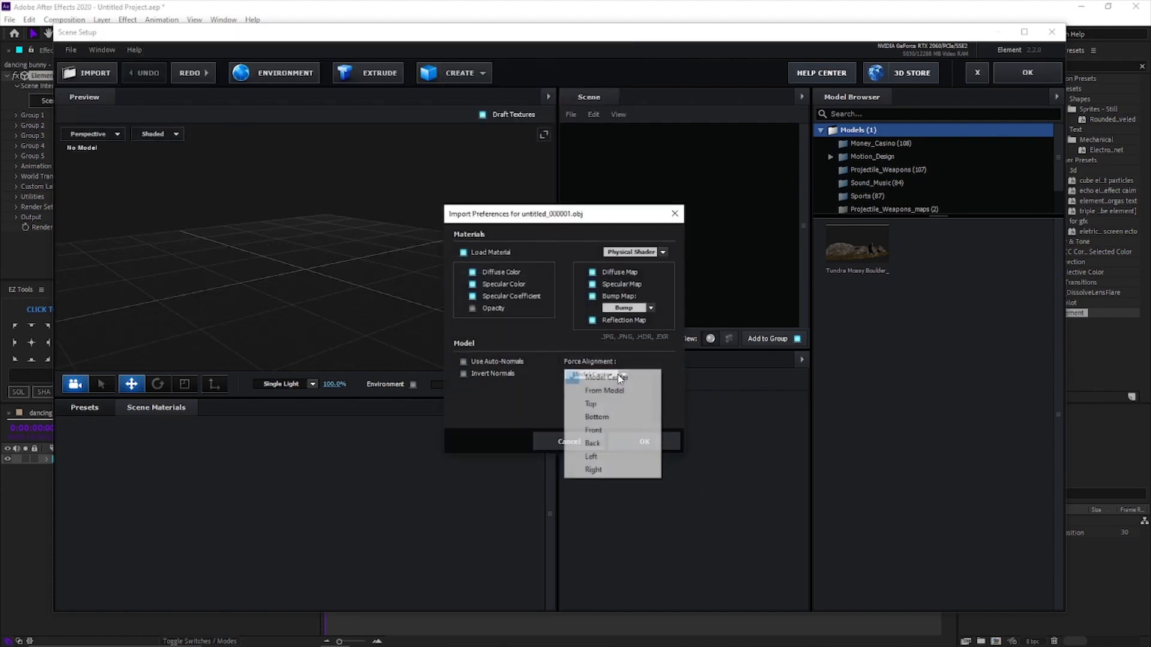
{"action": "left_click", "coordinate": [601, 420]}
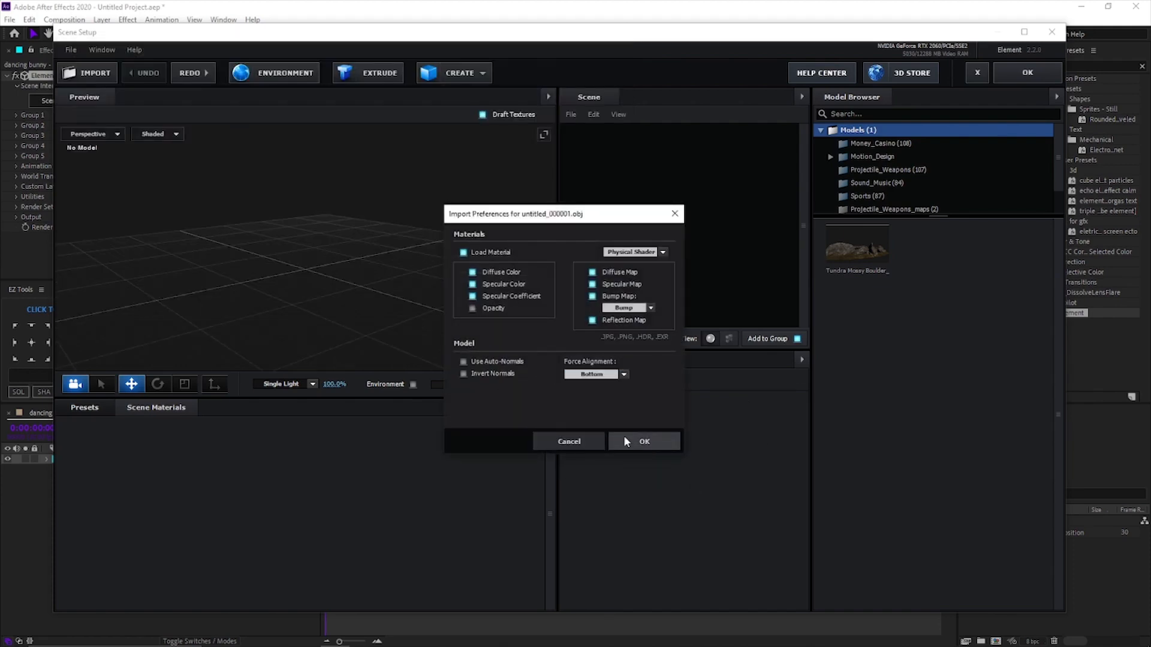
{"action": "left_click", "coordinate": [640, 440]}
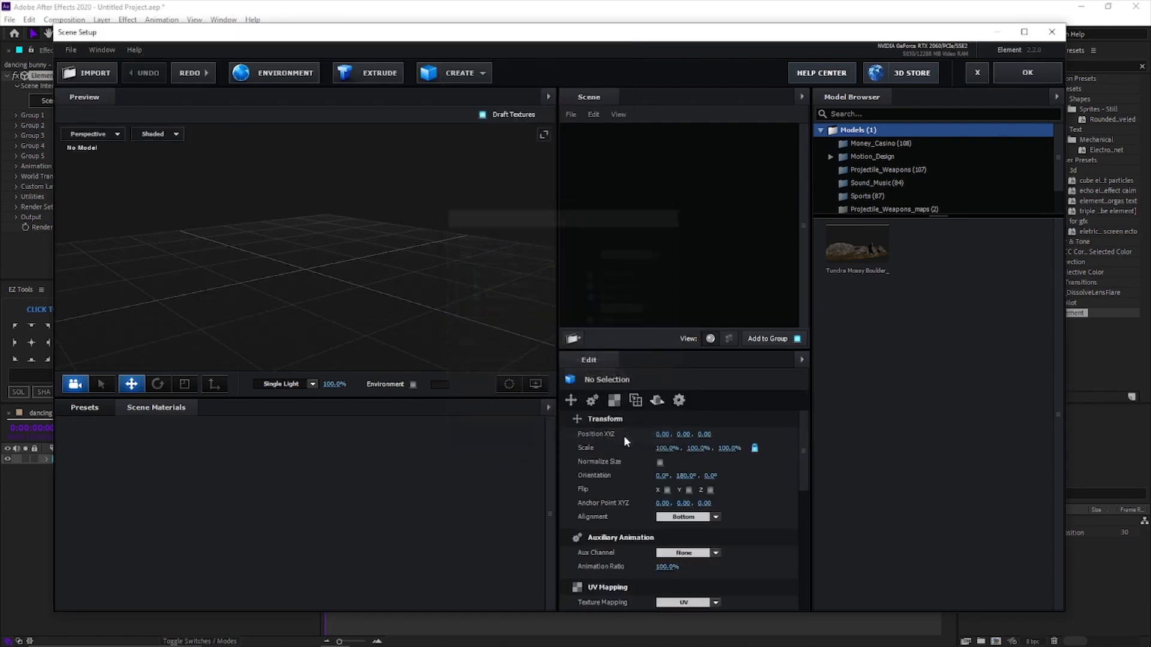
{"action": "left_click", "coordinate": [659, 462]}
- Assign tex_0135_0out from the textures folder as the Diffuse texture of the bunny model's Material.001
{"action": "left_click_drag", "start_coordinate": [445, 262], "coordinate": [437, 275]}
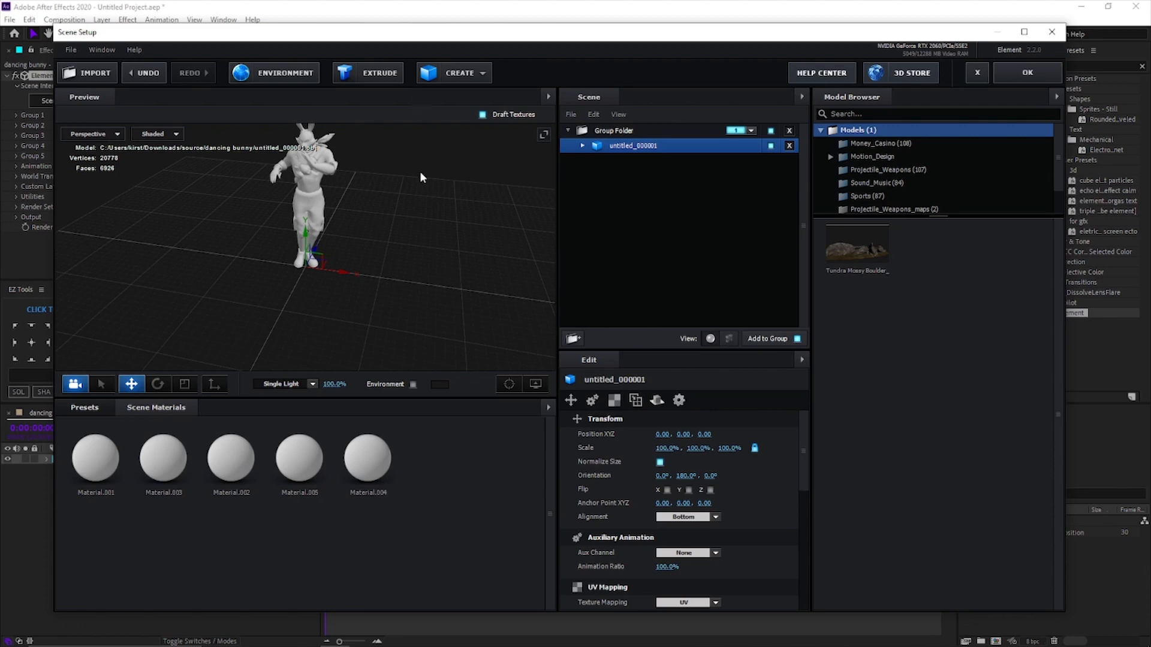
{"action": "middle_click_drag", "start_coordinate": [429, 214], "coordinate": [433, 260]}
{"action": "scroll", "coordinate": [433, 260], "scroll_direction": "up", "scroll_amount": 2}
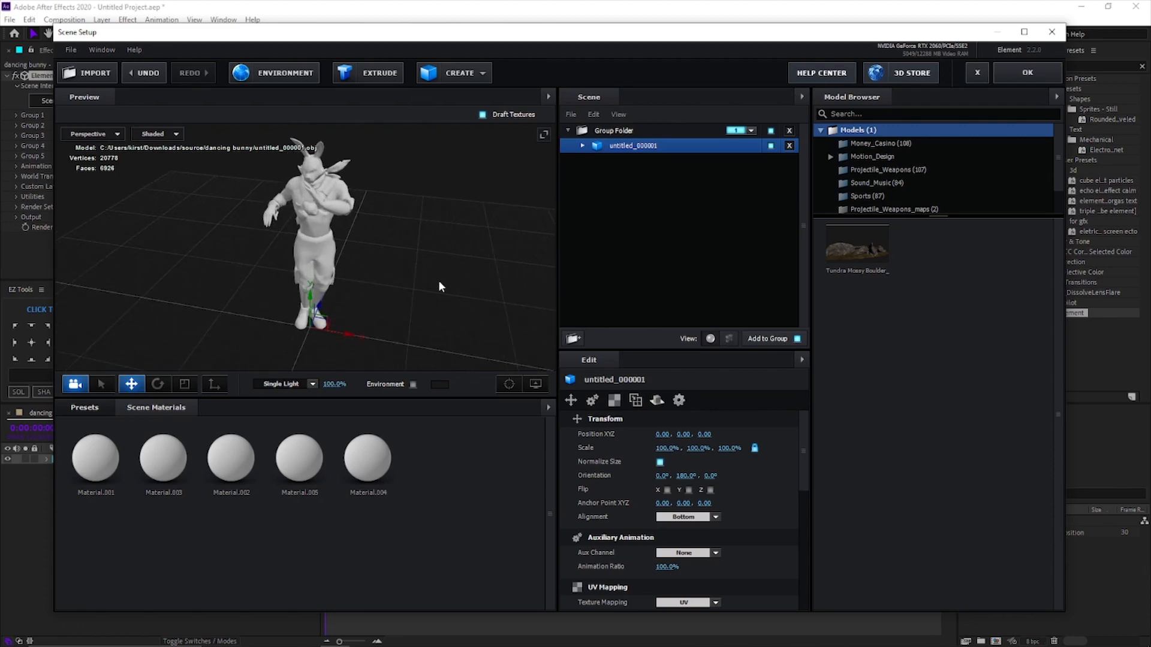
{"action": "left_click", "coordinate": [581, 146]}
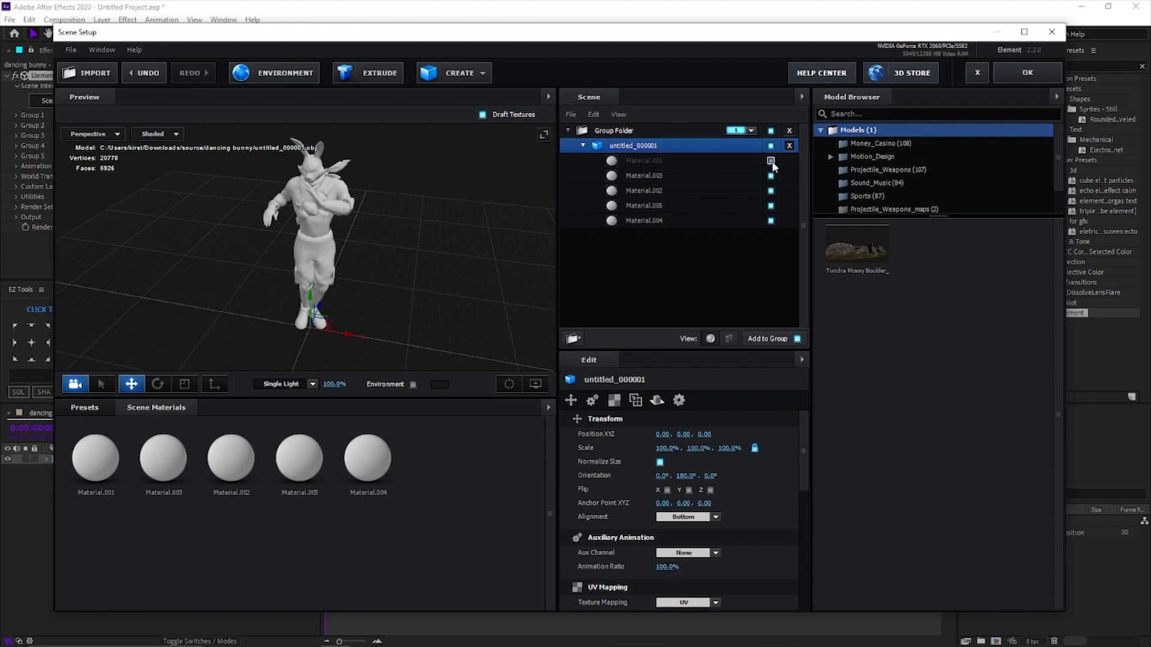
{"action": "left_click", "coordinate": [644, 161]}
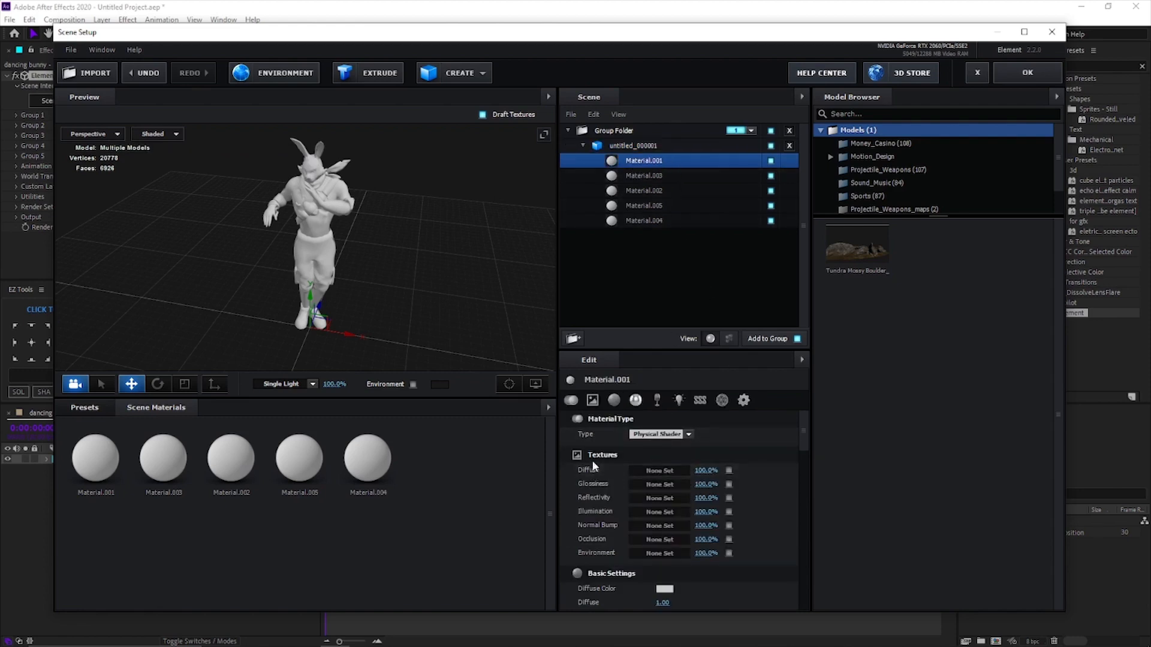
{"action": "left_click", "coordinate": [660, 470]}
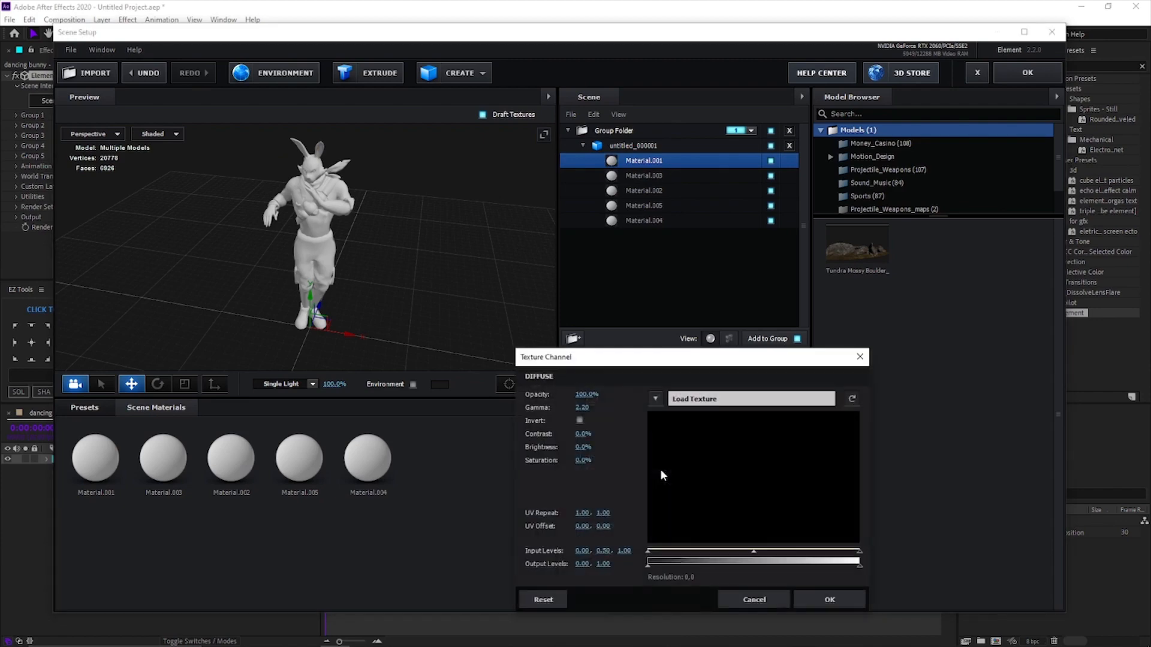
{"action": "left_click", "coordinate": [718, 403]}
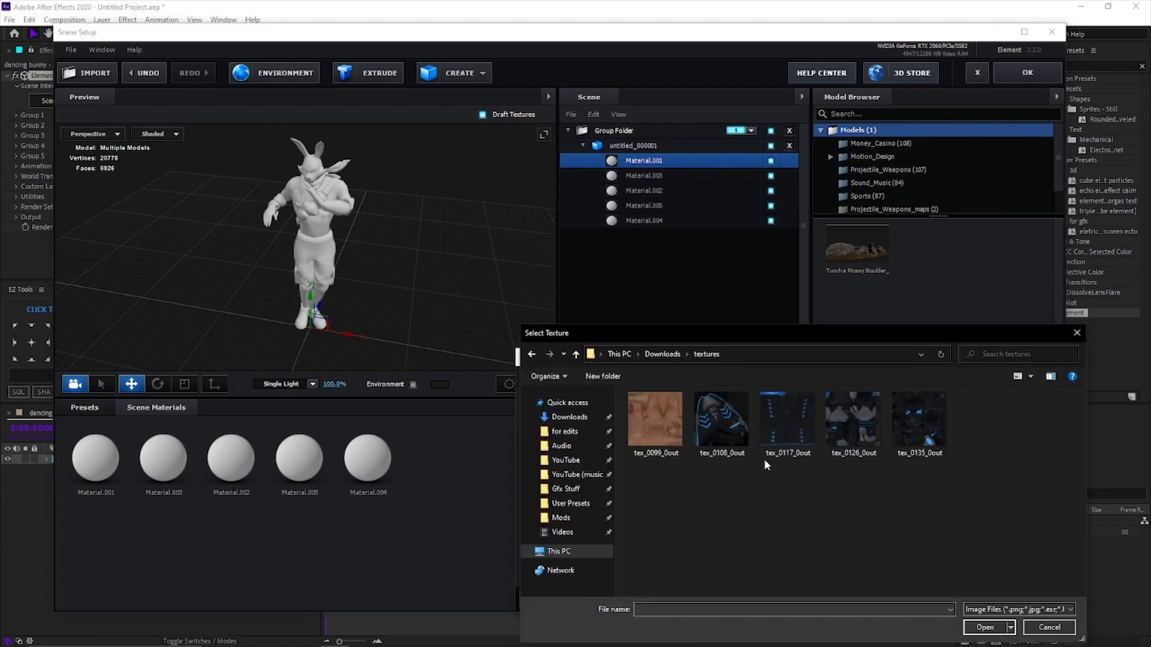
{"action": "left_click", "coordinate": [929, 427]}
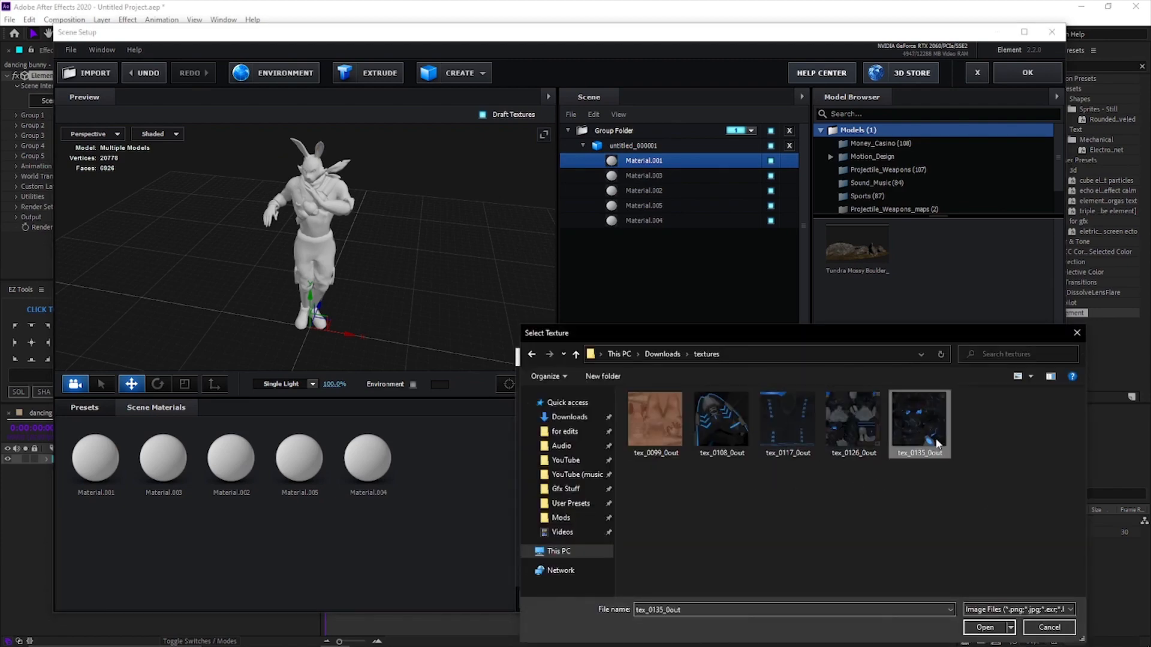
{"action": "left_click", "coordinate": [990, 628]}
{"action": "left_click", "coordinate": [842, 598]}
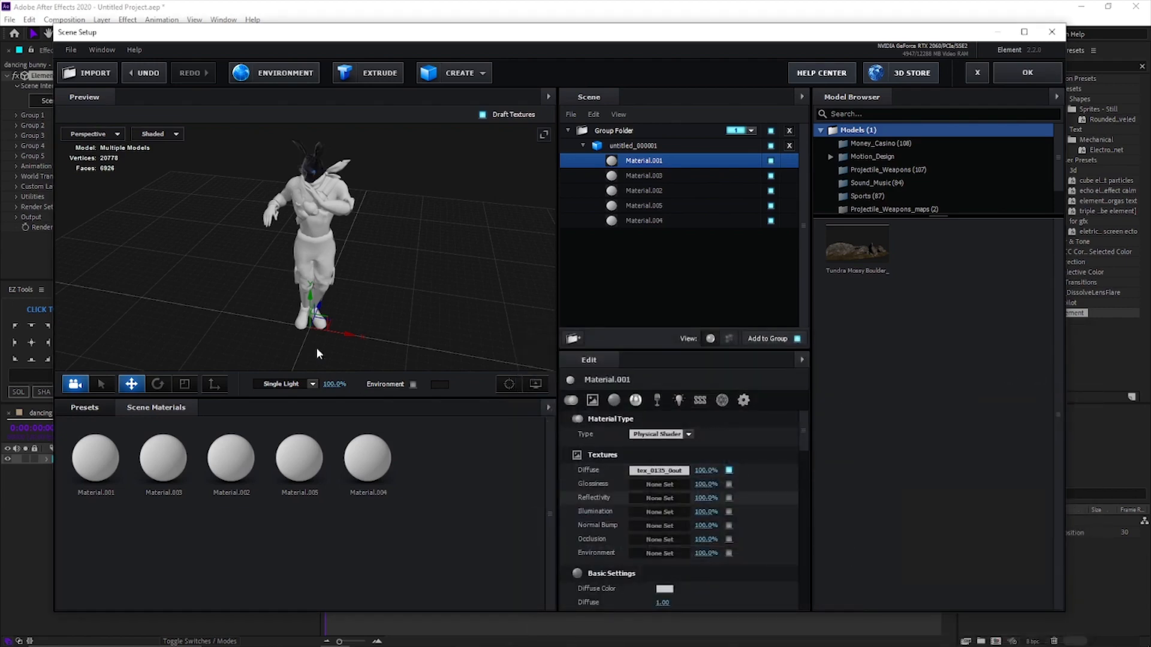
- Assign tex_0117_0out from the textures folder as the Diffuse texture of the bunny model's Material.003
{"action": "left_click", "coordinate": [645, 176]}
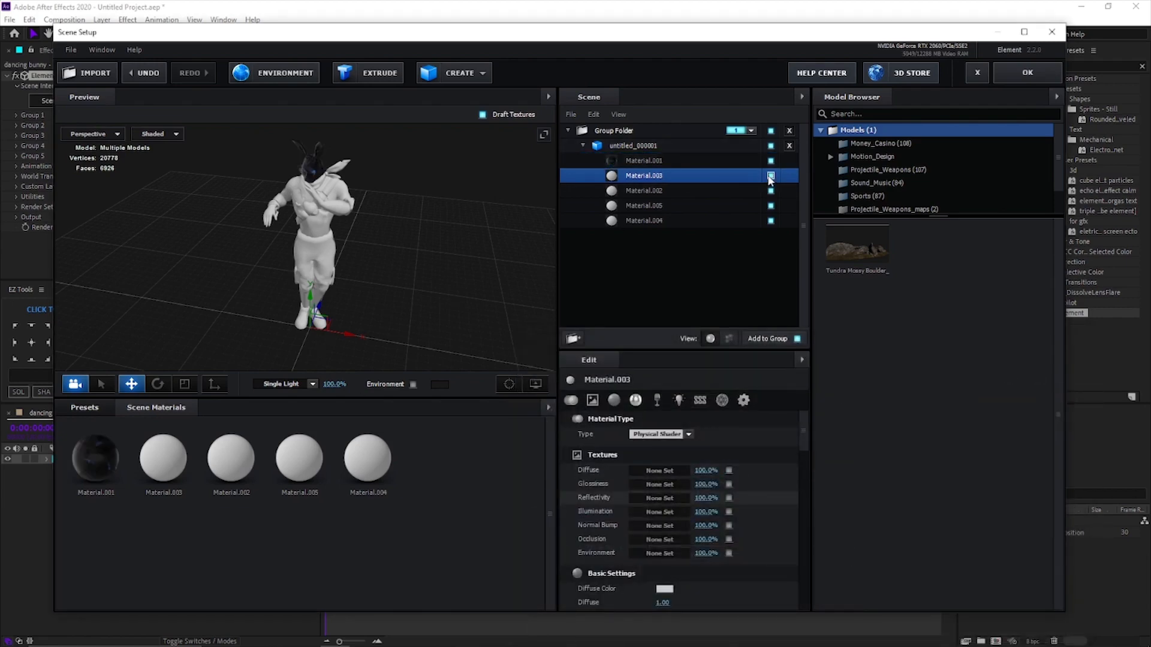
{"action": "left_click", "coordinate": [659, 471]}
{"action": "double_click", "coordinate": [786, 422]}
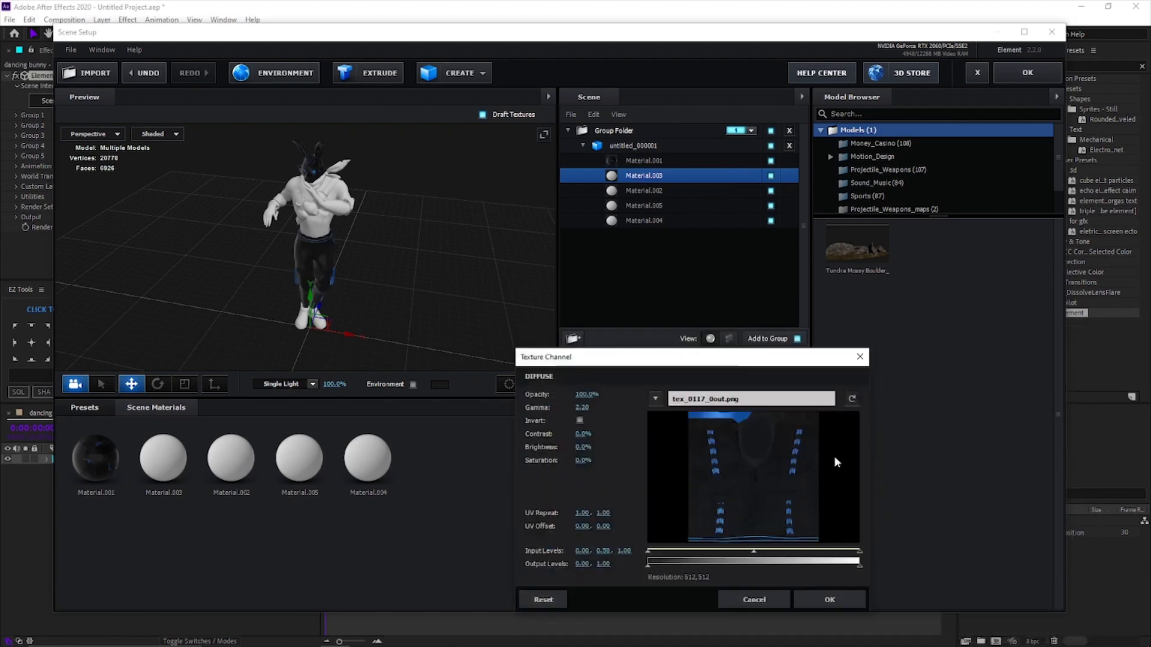
{"action": "left_click", "coordinate": [830, 599]}
- Assign tex_0126_0out from the textures folder as the Diffuse texture of the bunny model's Material.002
{"action": "scroll", "coordinate": [447, 304], "scroll_direction": "up", "scroll_amount": 4}
{"action": "scroll", "coordinate": [447, 303], "scroll_direction": "down", "scroll_amount": 2}
{"action": "left_click", "coordinate": [771, 192]}
{"action": "left_click", "coordinate": [771, 191]}
{"action": "left_click", "coordinate": [645, 191]}
{"action": "left_click", "coordinate": [659, 471]}
{"action": "left_click", "coordinate": [722, 400]}
{"action": "left_click", "coordinate": [847, 421]}
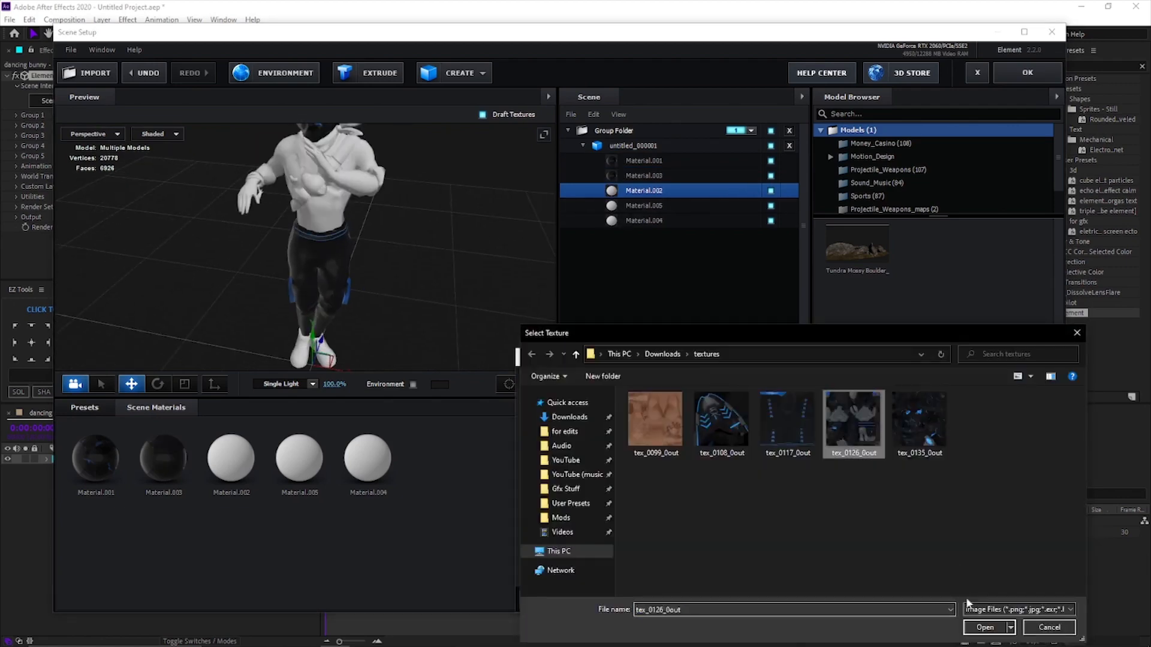
{"action": "left_click", "coordinate": [986, 626]}
{"action": "left_click", "coordinate": [831, 599]}
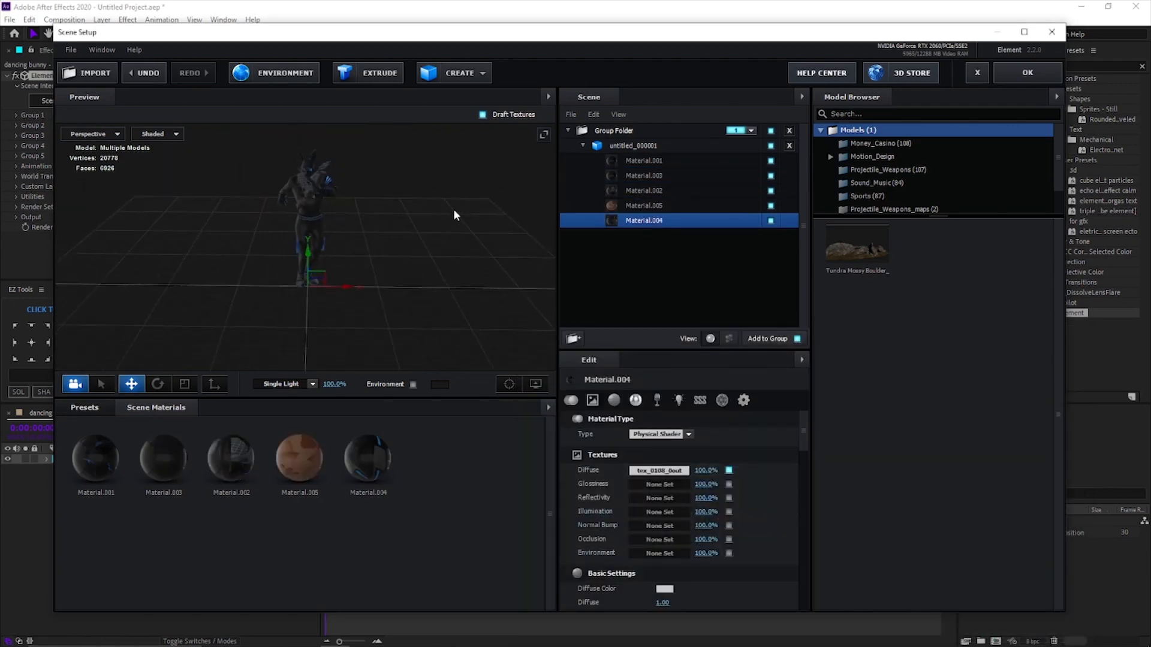
- Inspect the textured bunny from farther away in the scene preview and collapse the untitled_000001 model's material list
{"action": "scroll", "coordinate": [449, 225], "scroll_direction": "down", "scroll_amount": 3}
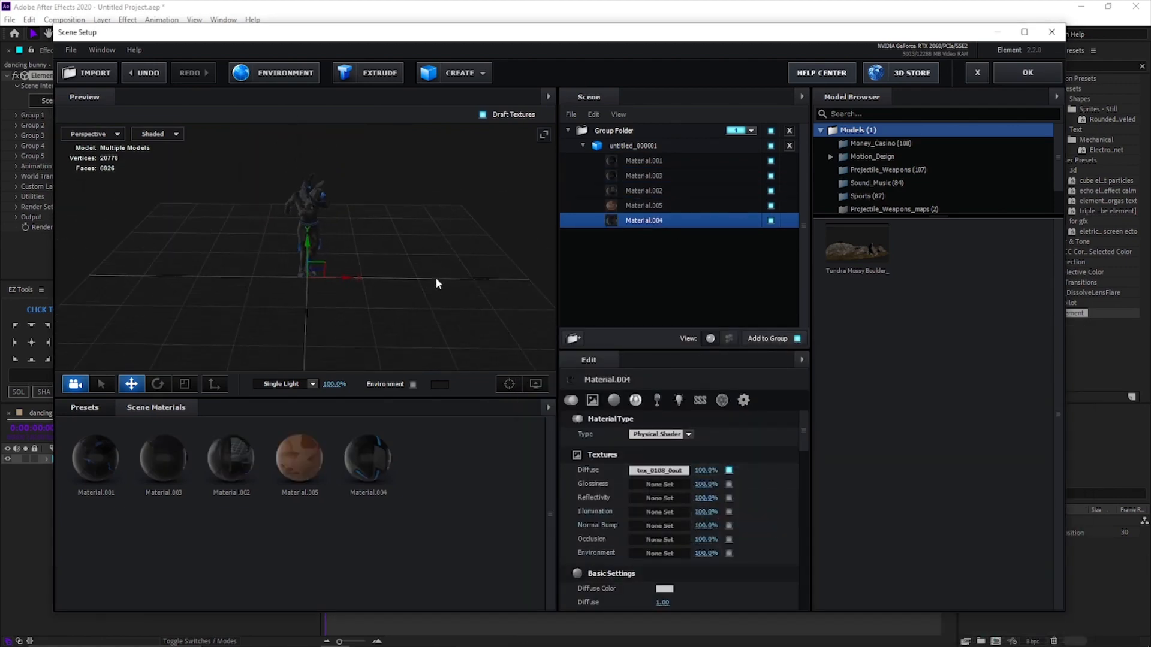
{"action": "middle_click_drag", "start_coordinate": [436, 279], "coordinate": [441, 234]}
{"action": "left_click_drag", "start_coordinate": [450, 262], "coordinate": [476, 274]}
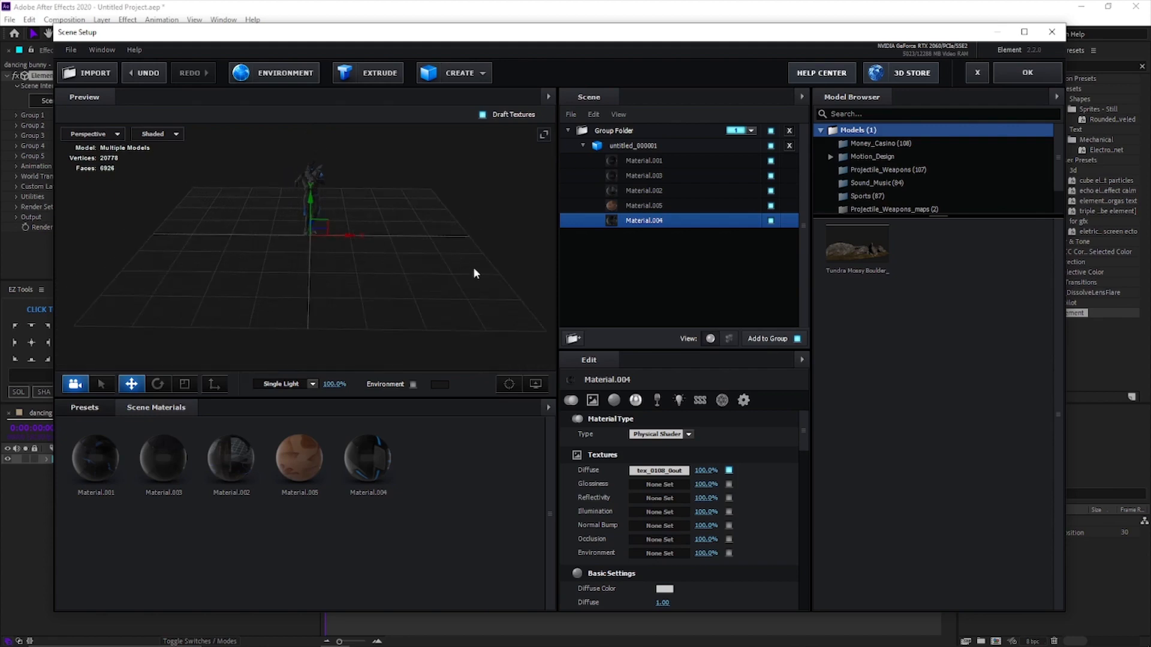
{"action": "left_click", "coordinate": [581, 146]}
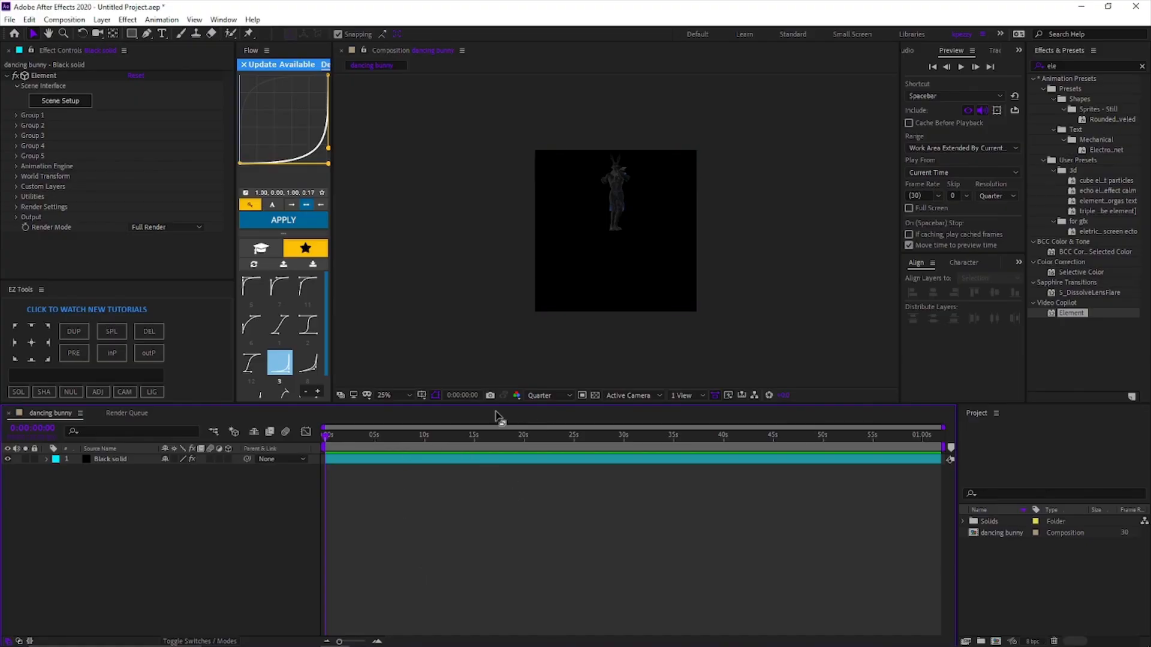
- Lower the bunny in the frame and bring it closer to the camera with the Position XY and Position Z of Group 1's Particle Replicator
{"action": "left_click", "coordinate": [16, 116]}
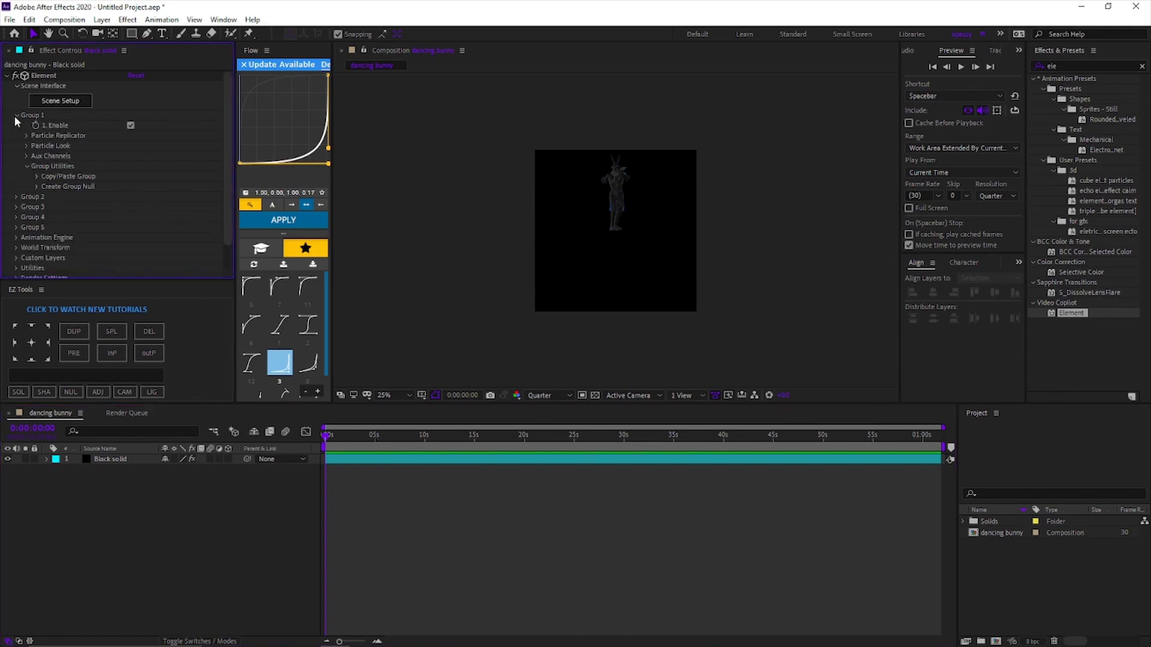
{"action": "left_click", "coordinate": [24, 132]}
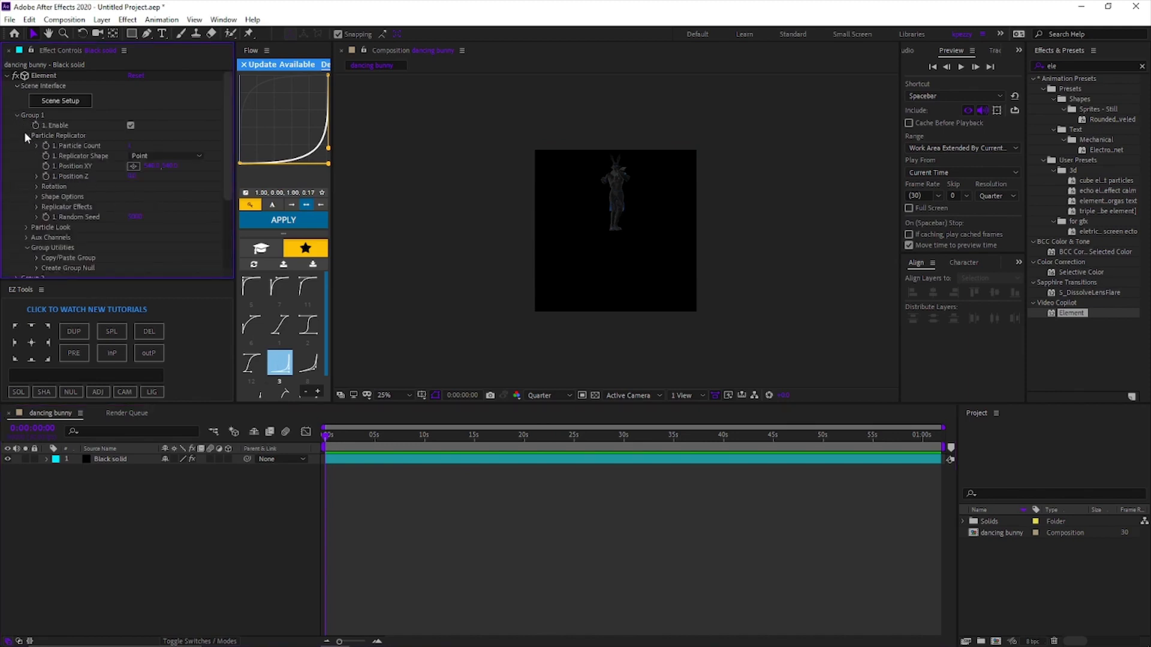
{"action": "left_click", "coordinate": [208, 169]}
{"action": "left_click_drag", "start_coordinate": [208, 168], "coordinate": [311, 173]}
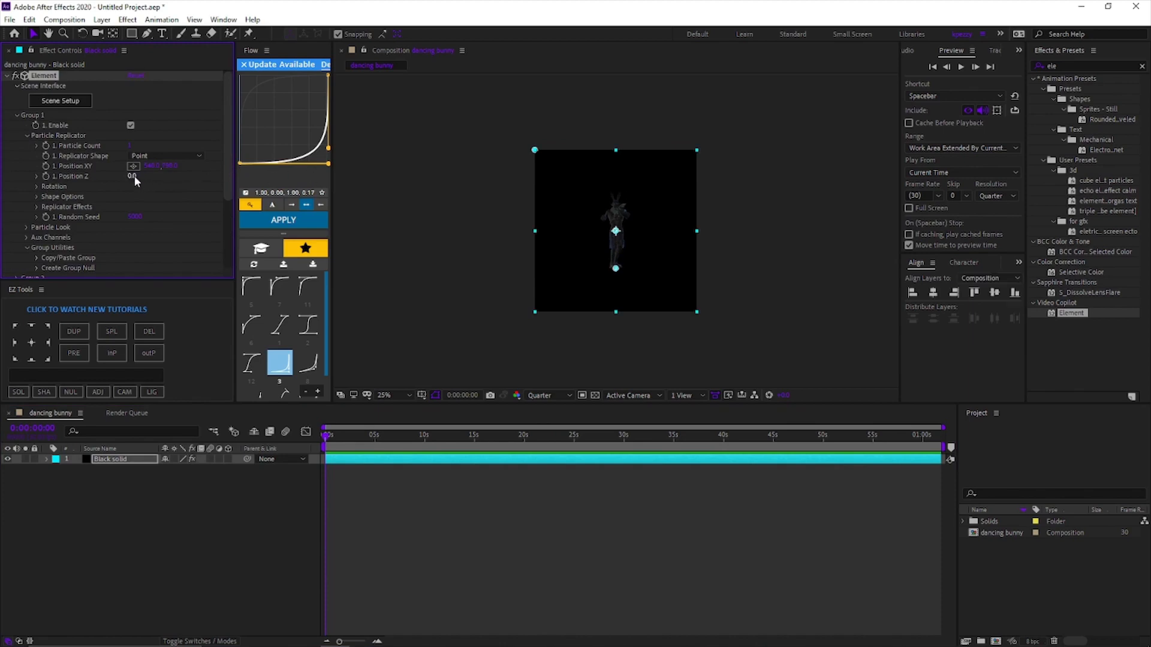
{"action": "left_click_drag", "start_coordinate": [133, 176], "coordinate": [101, 187]}
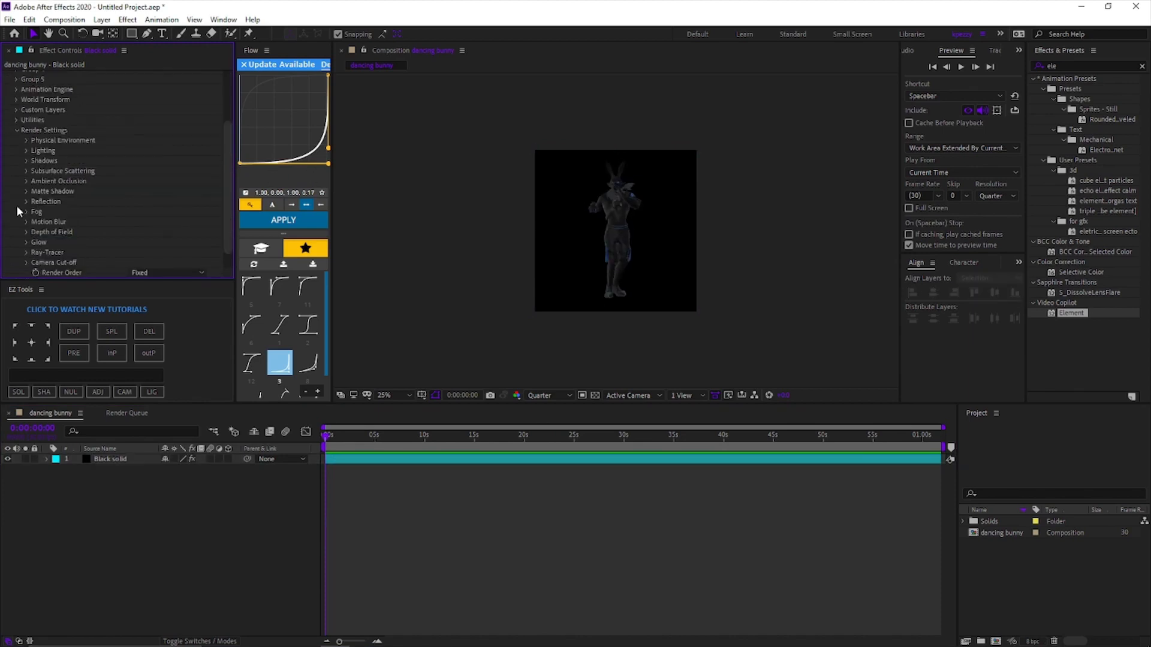
- Enable ambient occlusion in Element's Render Settings and raise the SSAO Intensity to darken the bunny's shading
{"action": "scroll", "coordinate": [17, 207], "scroll_direction": "down", "scroll_amount": 1}
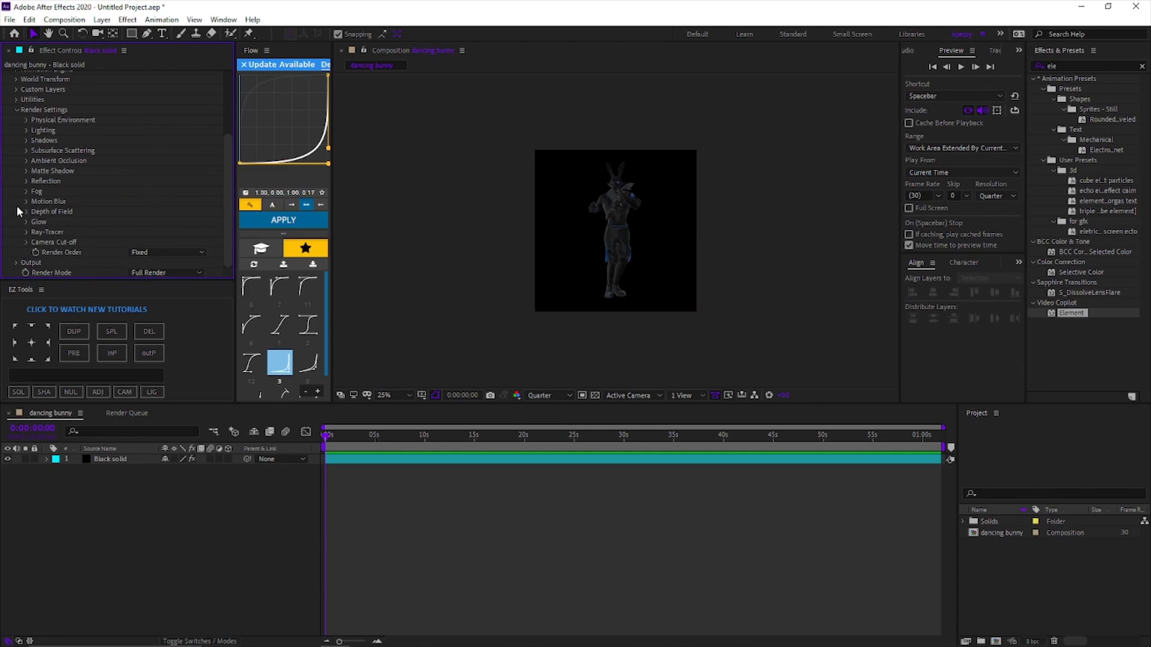
{"action": "left_click", "coordinate": [17, 261]}
{"action": "scroll", "coordinate": [106, 228], "scroll_direction": "down", "scroll_amount": 1}
{"action": "scroll", "coordinate": [106, 226], "scroll_direction": "up", "scroll_amount": 3}
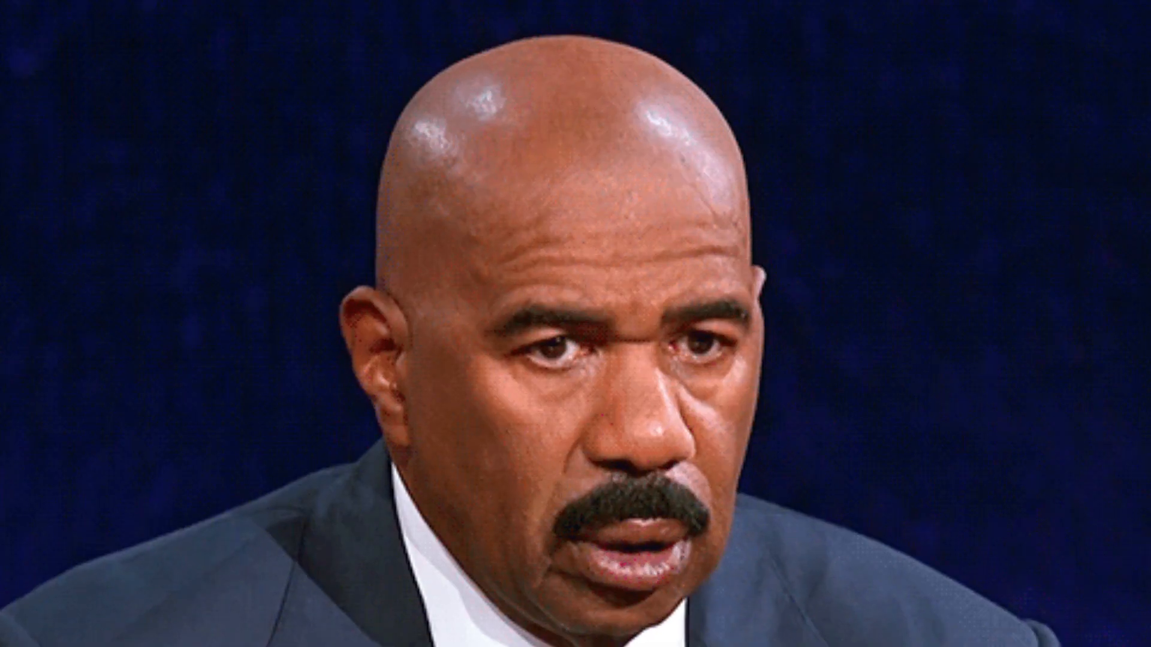
{"action": "left_click", "coordinate": [26, 160]}
{"action": "scroll", "coordinate": [116, 152], "scroll_direction": "down", "scroll_amount": 3}
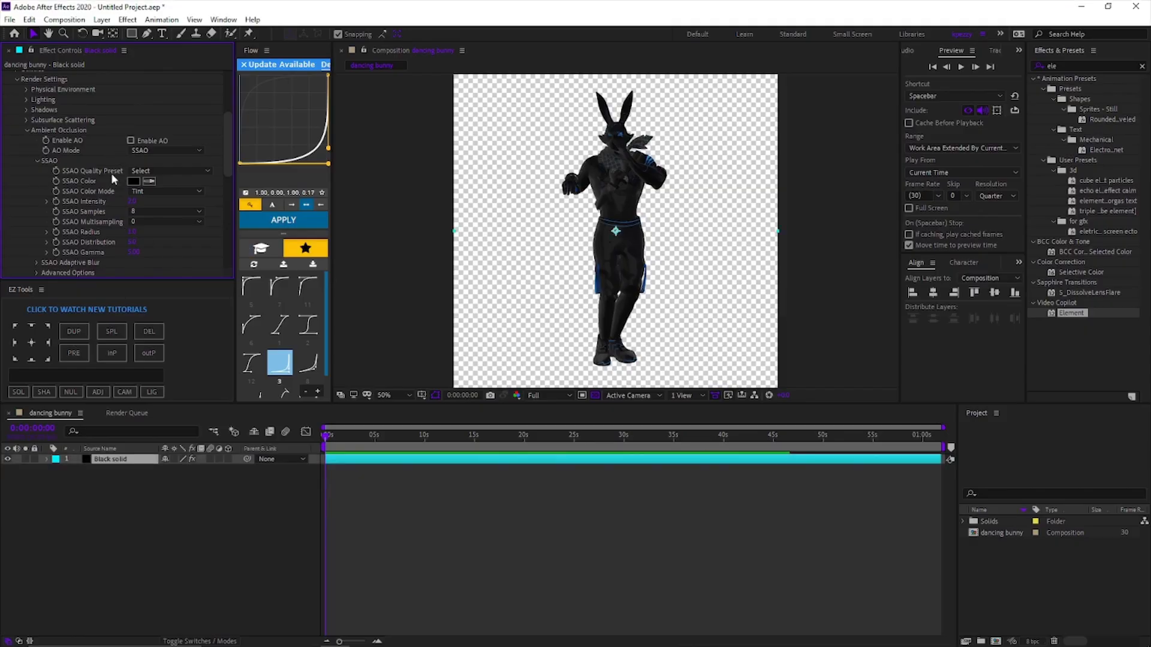
{"action": "left_click", "coordinate": [131, 140]}
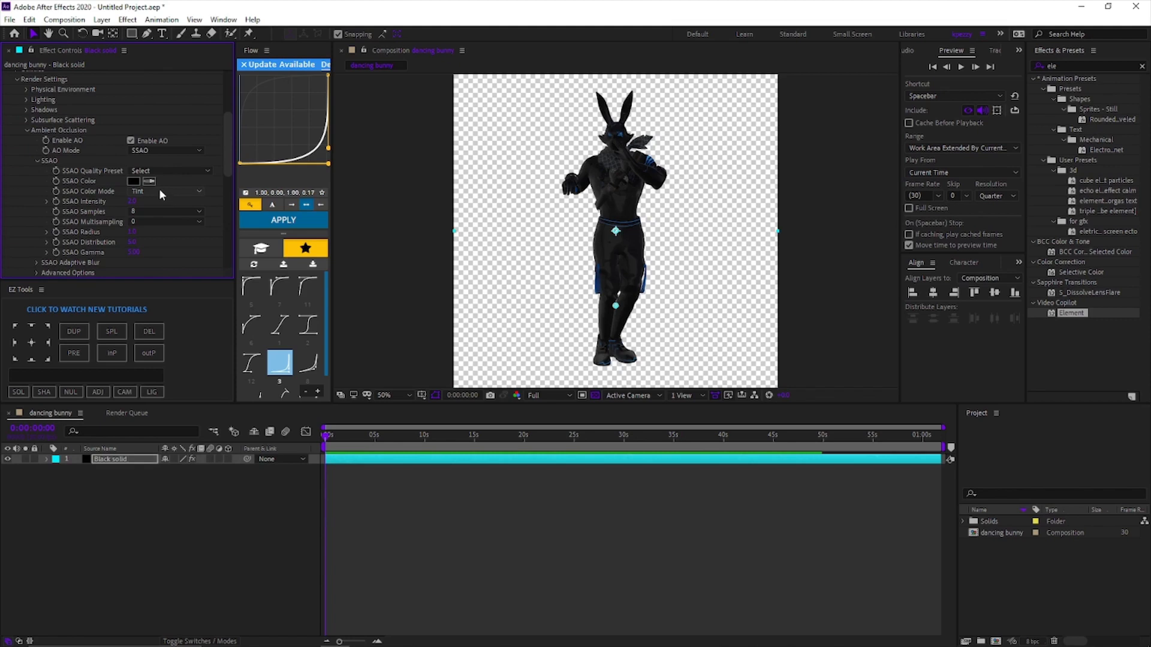
{"action": "left_click_drag", "start_coordinate": [133, 204], "coordinate": [213, 205]}
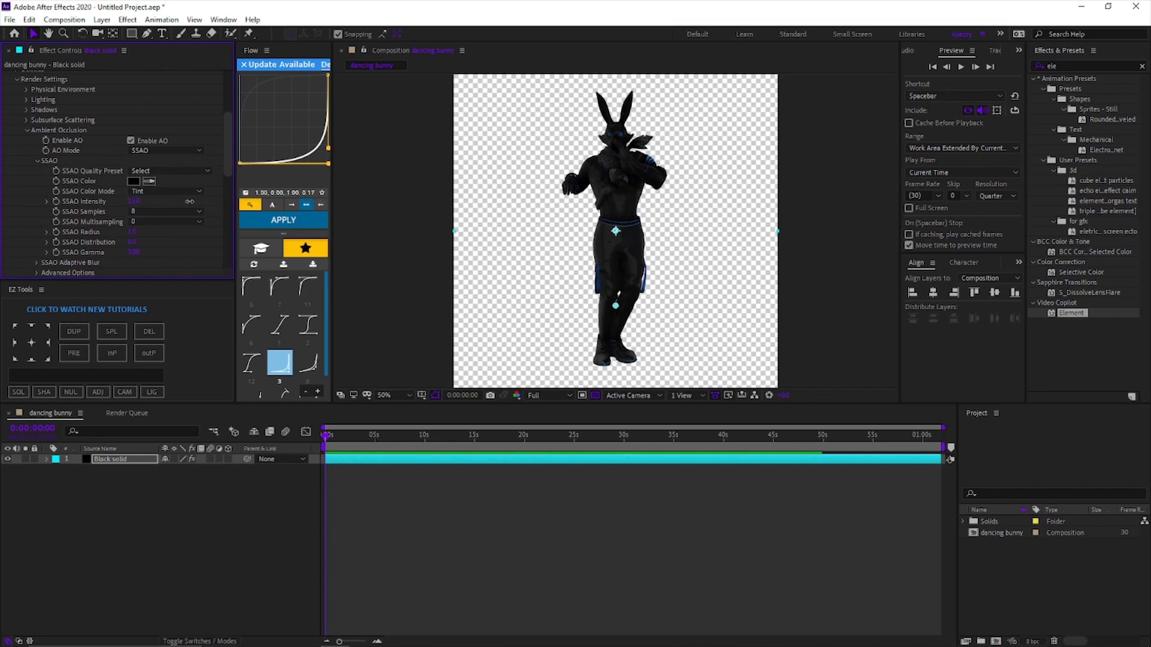
{"action": "left_click", "coordinate": [26, 131]}
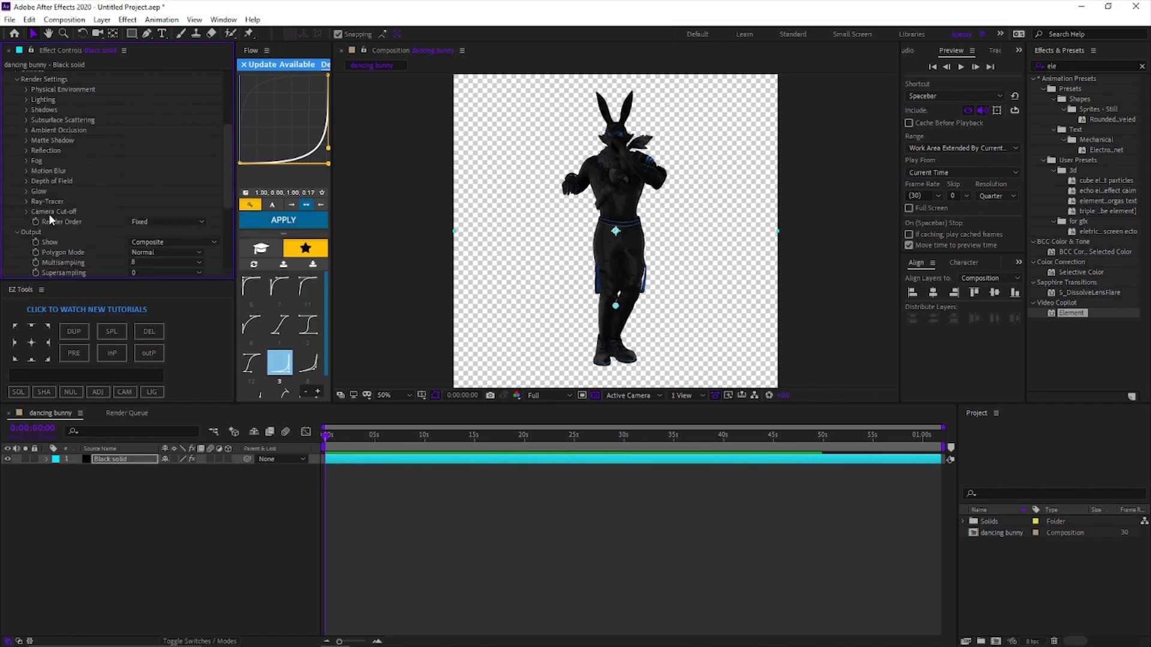
- Set Element's output Multisampling to 32 and Supersampling to 8
{"action": "scroll", "coordinate": [48, 213], "scroll_direction": "down", "scroll_amount": 4}
{"action": "left_click", "coordinate": [153, 149]}
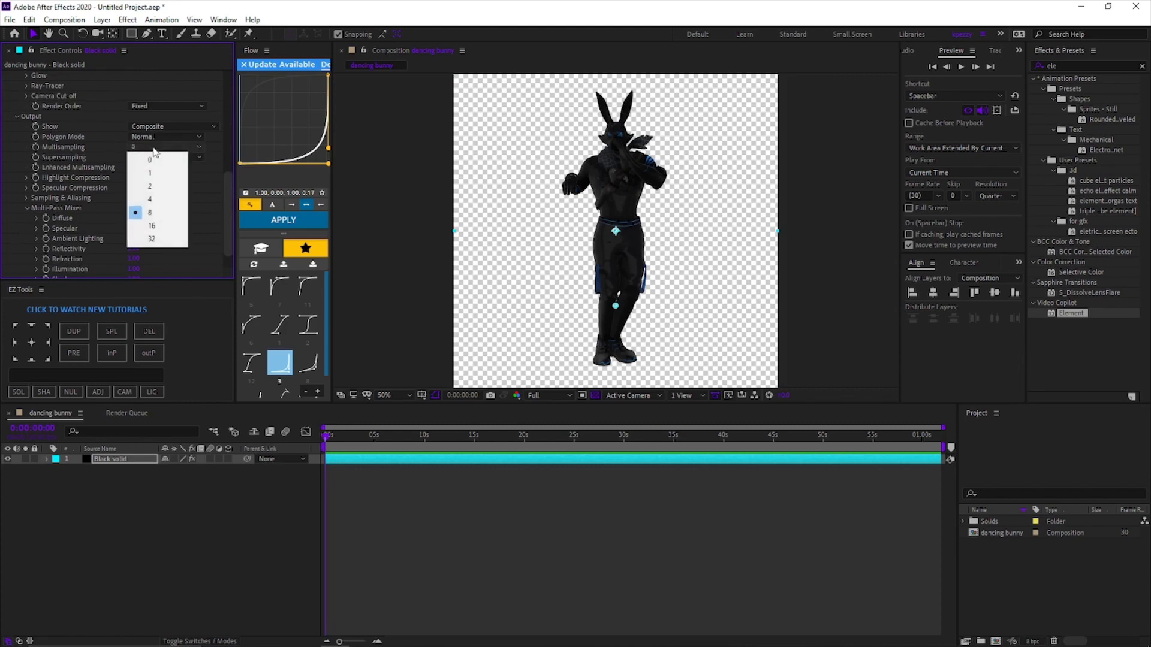
{"action": "left_click", "coordinate": [151, 238]}
{"action": "left_click", "coordinate": [147, 157]}
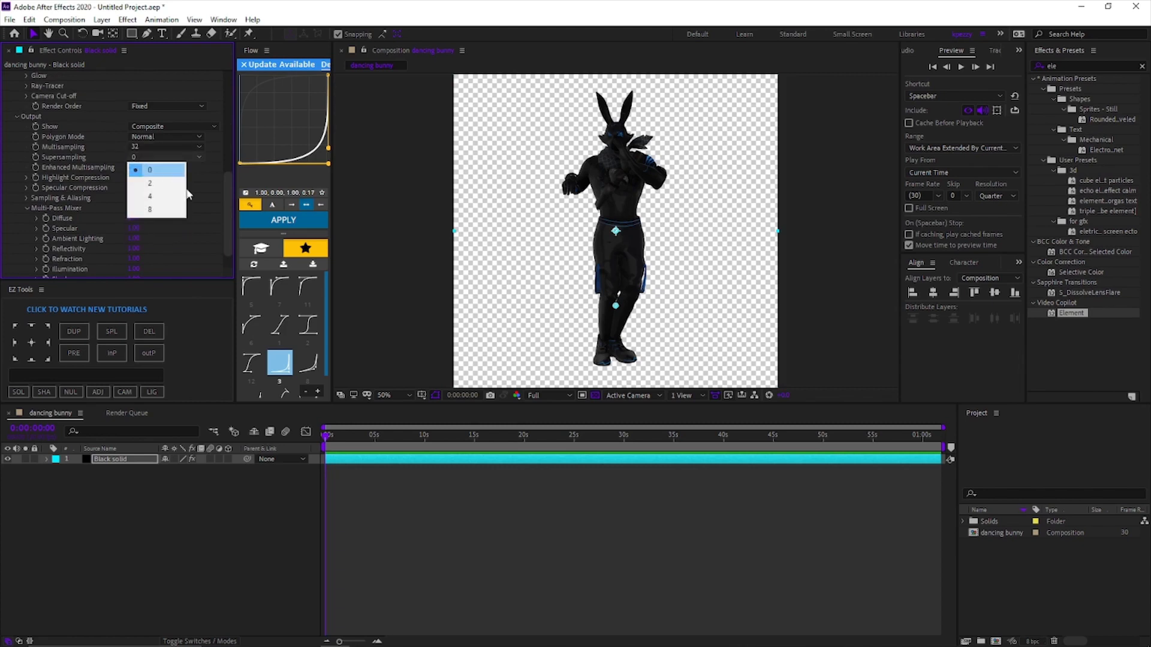
{"action": "left_click", "coordinate": [150, 209]}
{"action": "scroll", "coordinate": [46, 177], "scroll_direction": "up", "scroll_amount": 5}
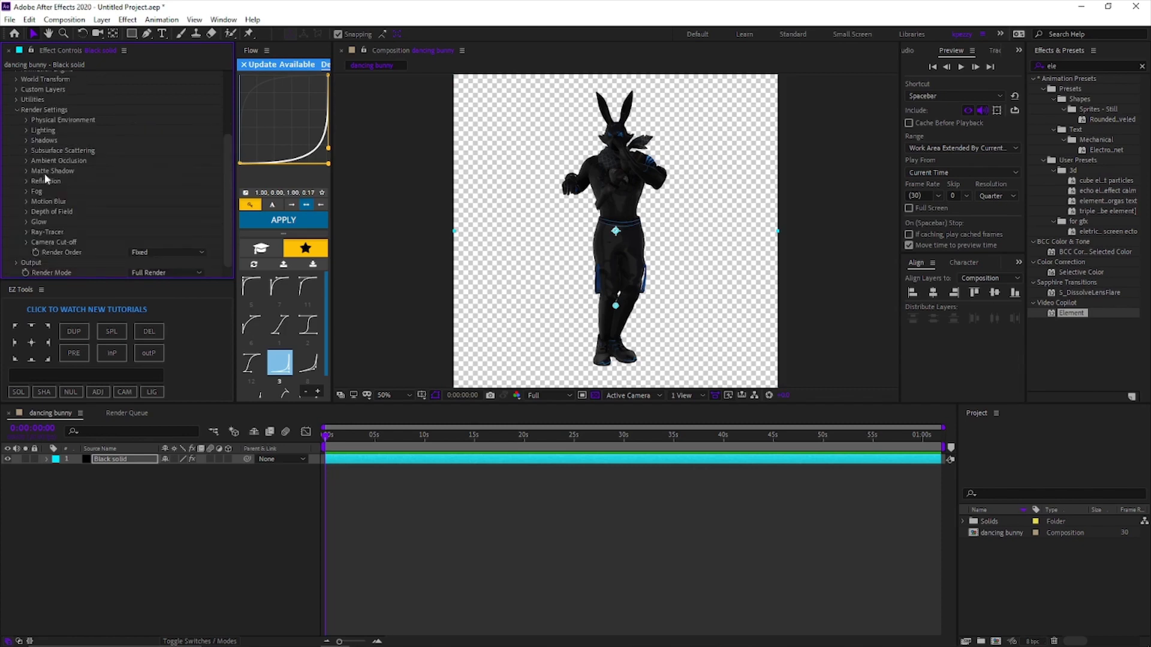
{"action": "scroll", "coordinate": [153, 179], "scroll_direction": "up", "scroll_amount": 1}
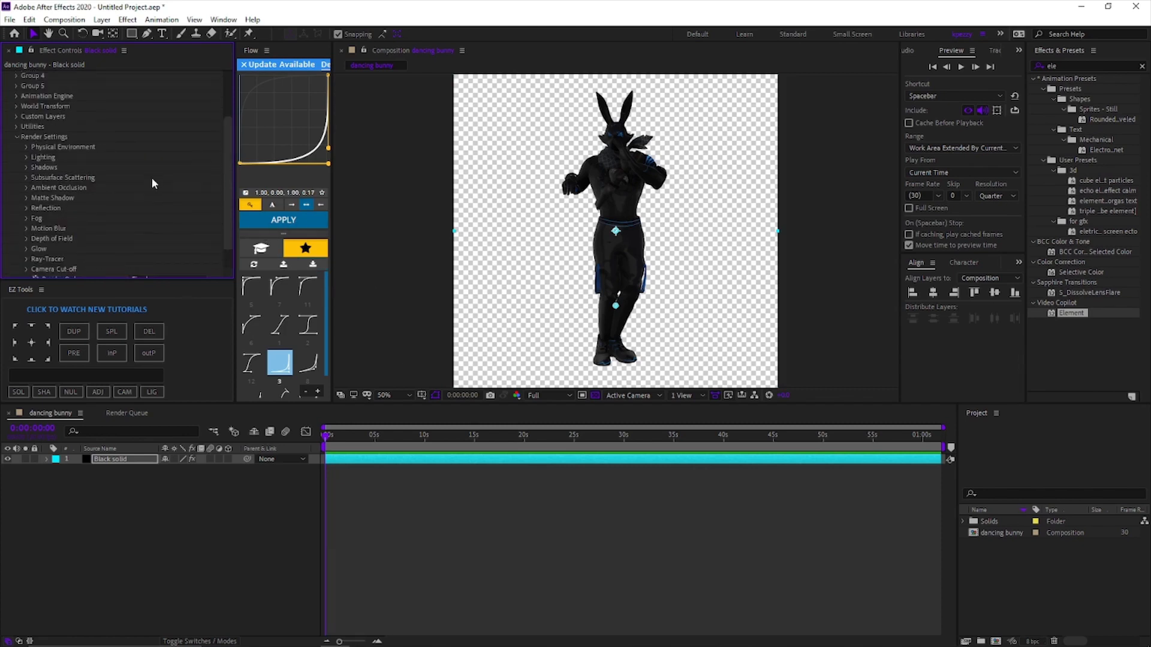
{"action": "scroll", "coordinate": [150, 179], "scroll_direction": "up", "scroll_amount": 2}
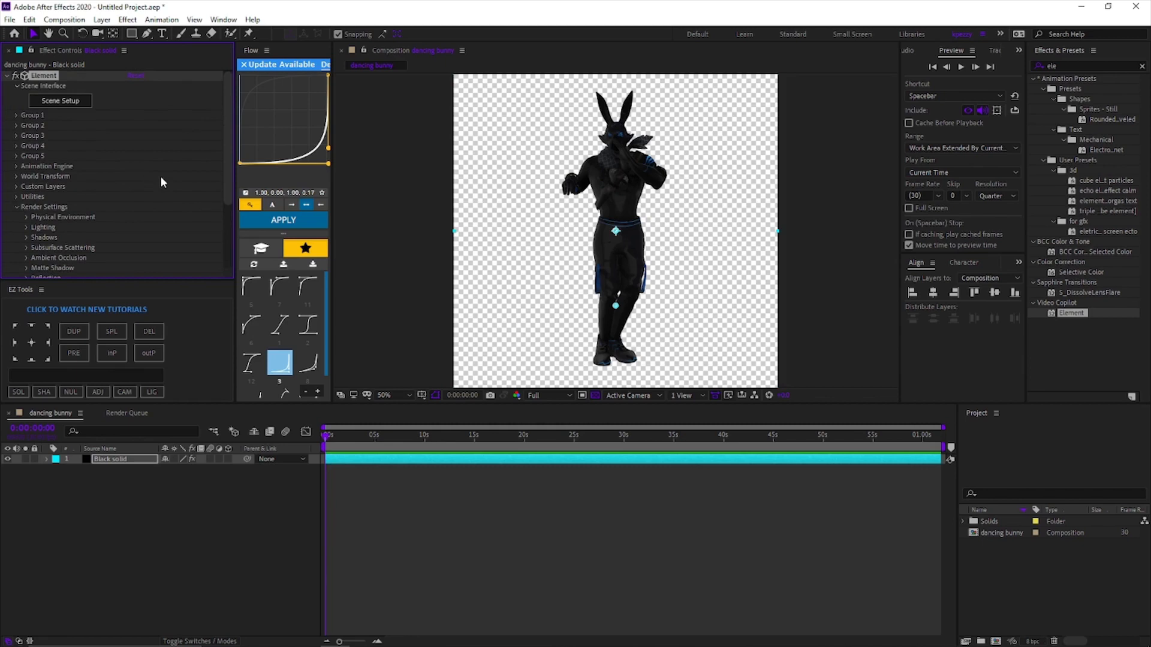
- Play back the dancing bunny composition to check the animation, and stop the preview
{"action": "left_click", "coordinate": [685, 506]}
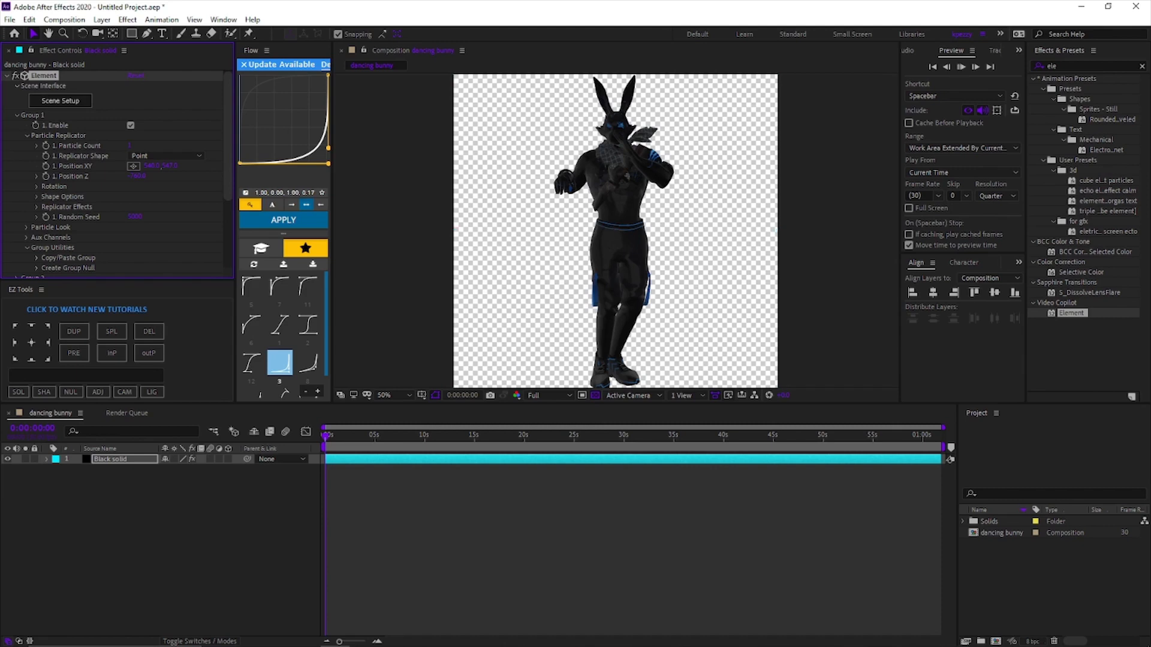
{"action": "key", "text": "space"}
{"action": "left_click", "coordinate": [502, 515]}
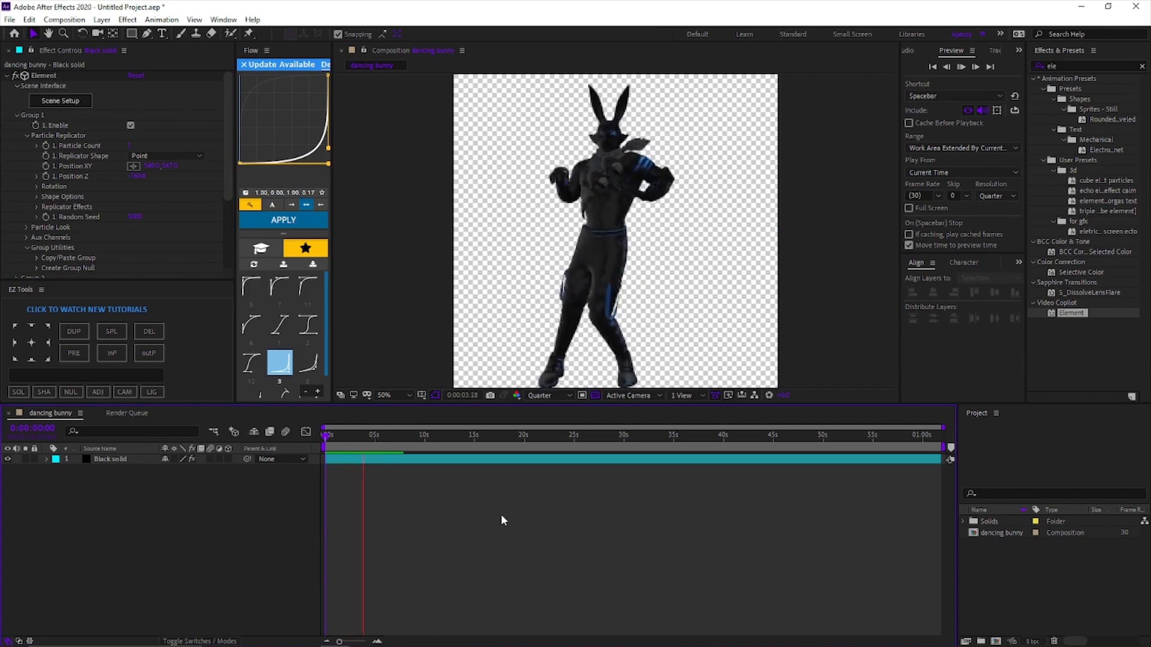
{"action": "key", "text": "space"}
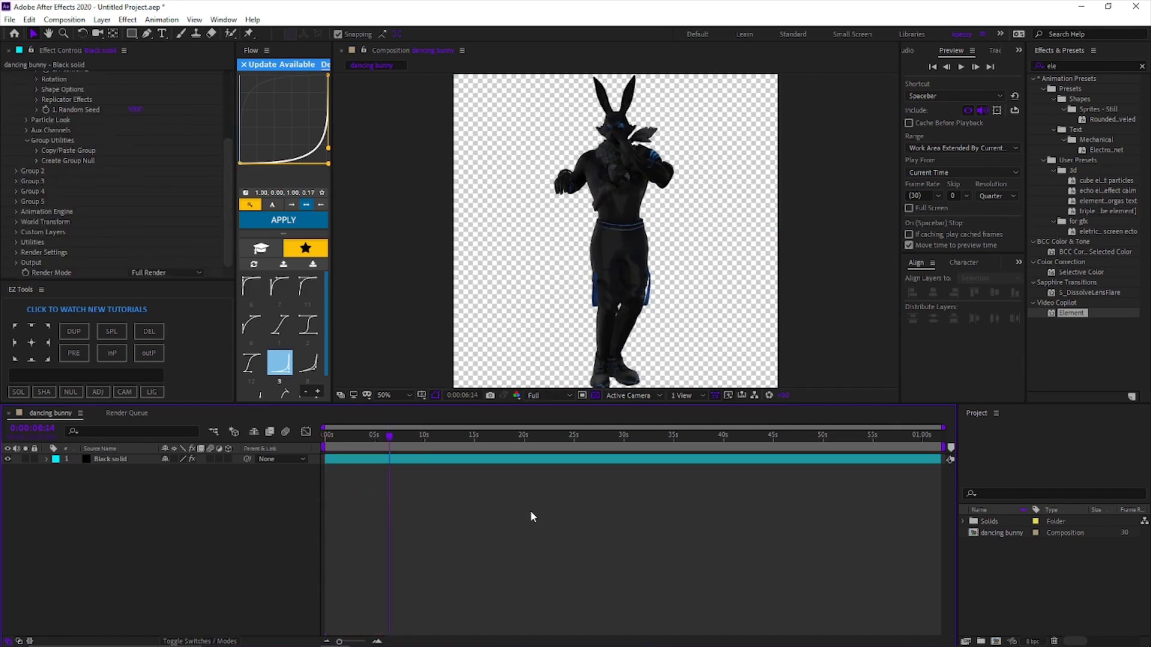